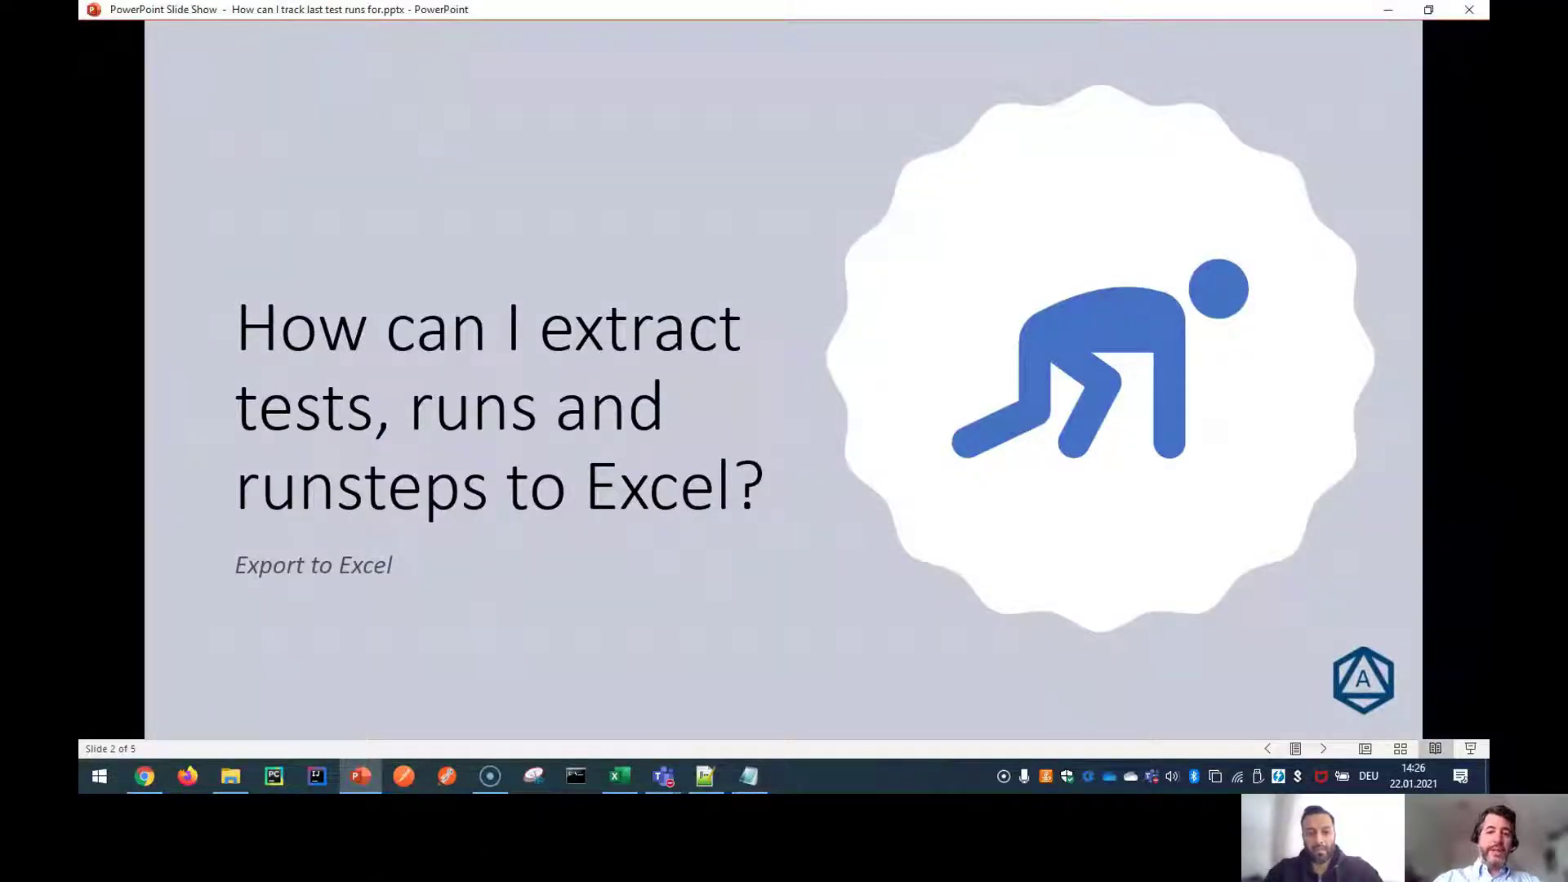
Step: Bring the Chrome window with the ALM Octane QUALITY Tests list in front of the slide show
left_click(152, 786)
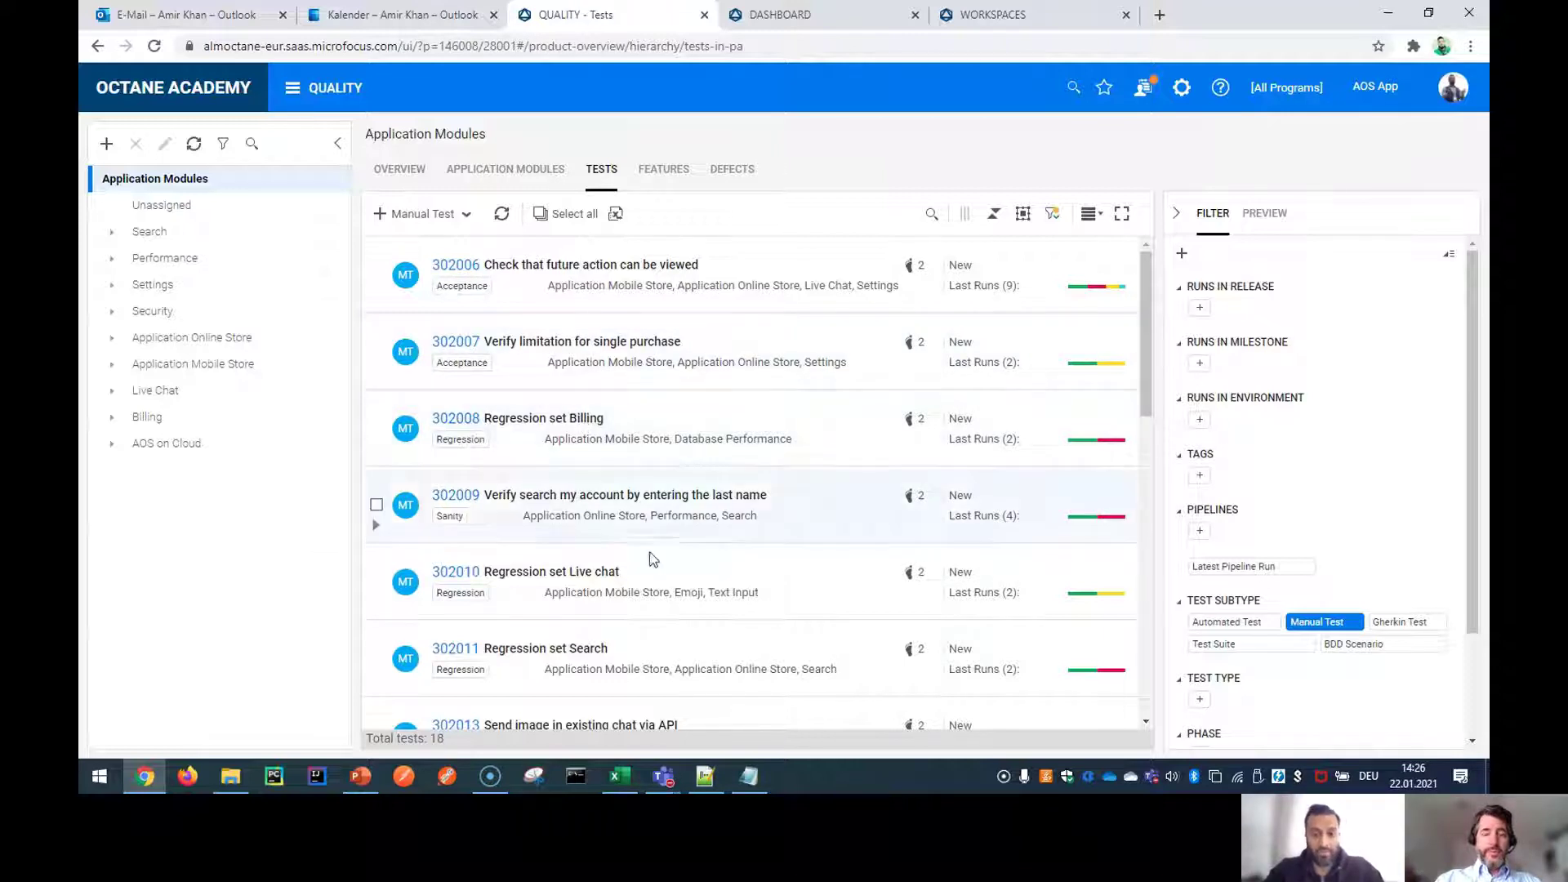
Step: Switch from Chrome to the blank Excel workbook Book1
left_click(624, 781)
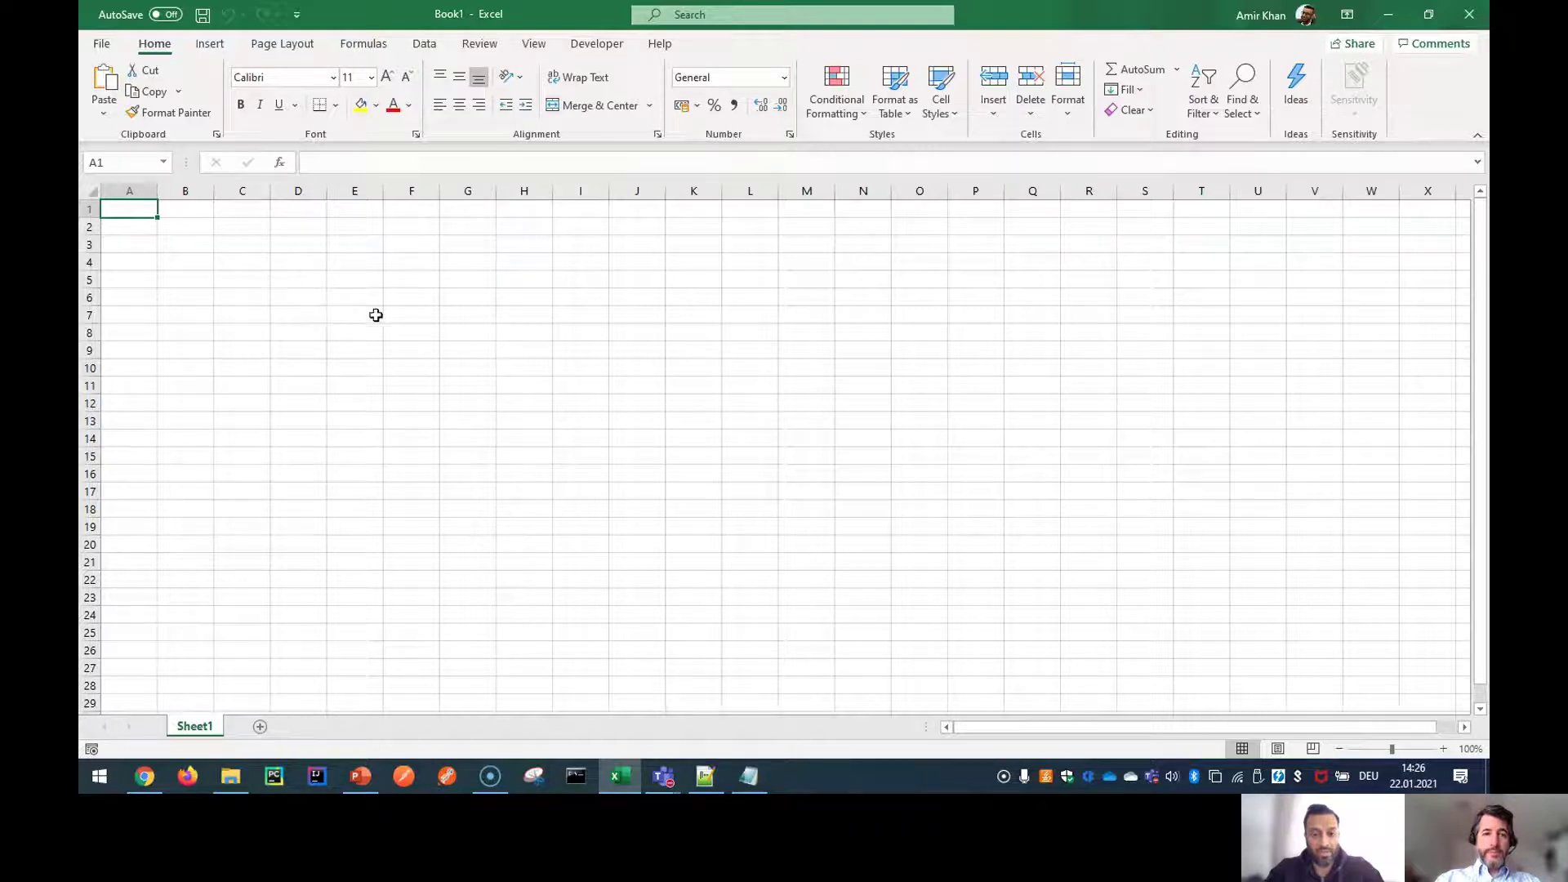
left_click(762, 772)
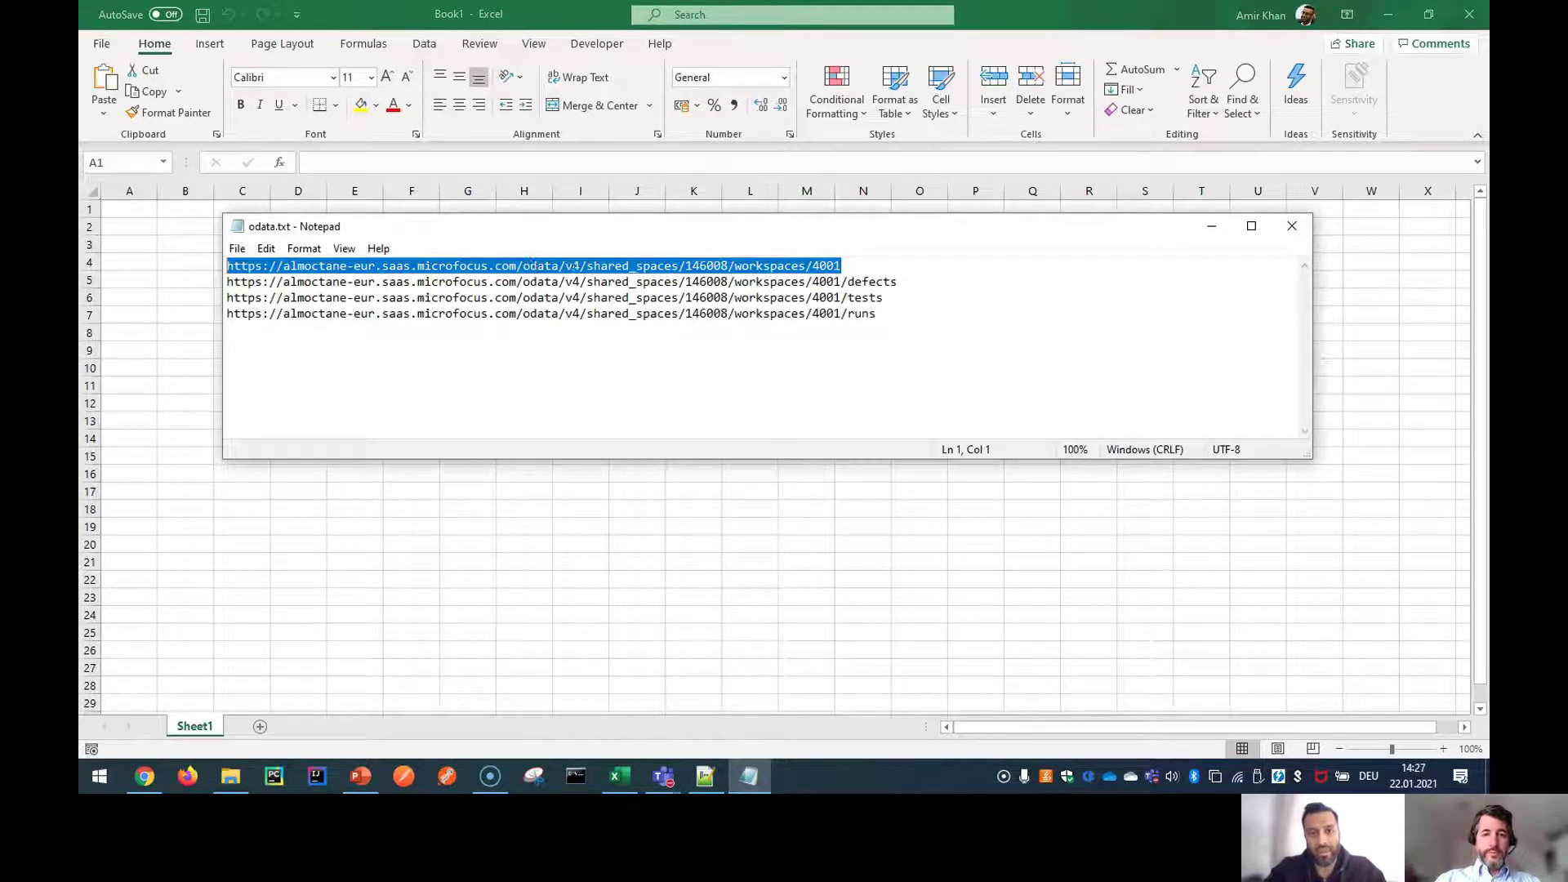
left_click(574, 265)
left_click_drag(524, 266, 548, 266)
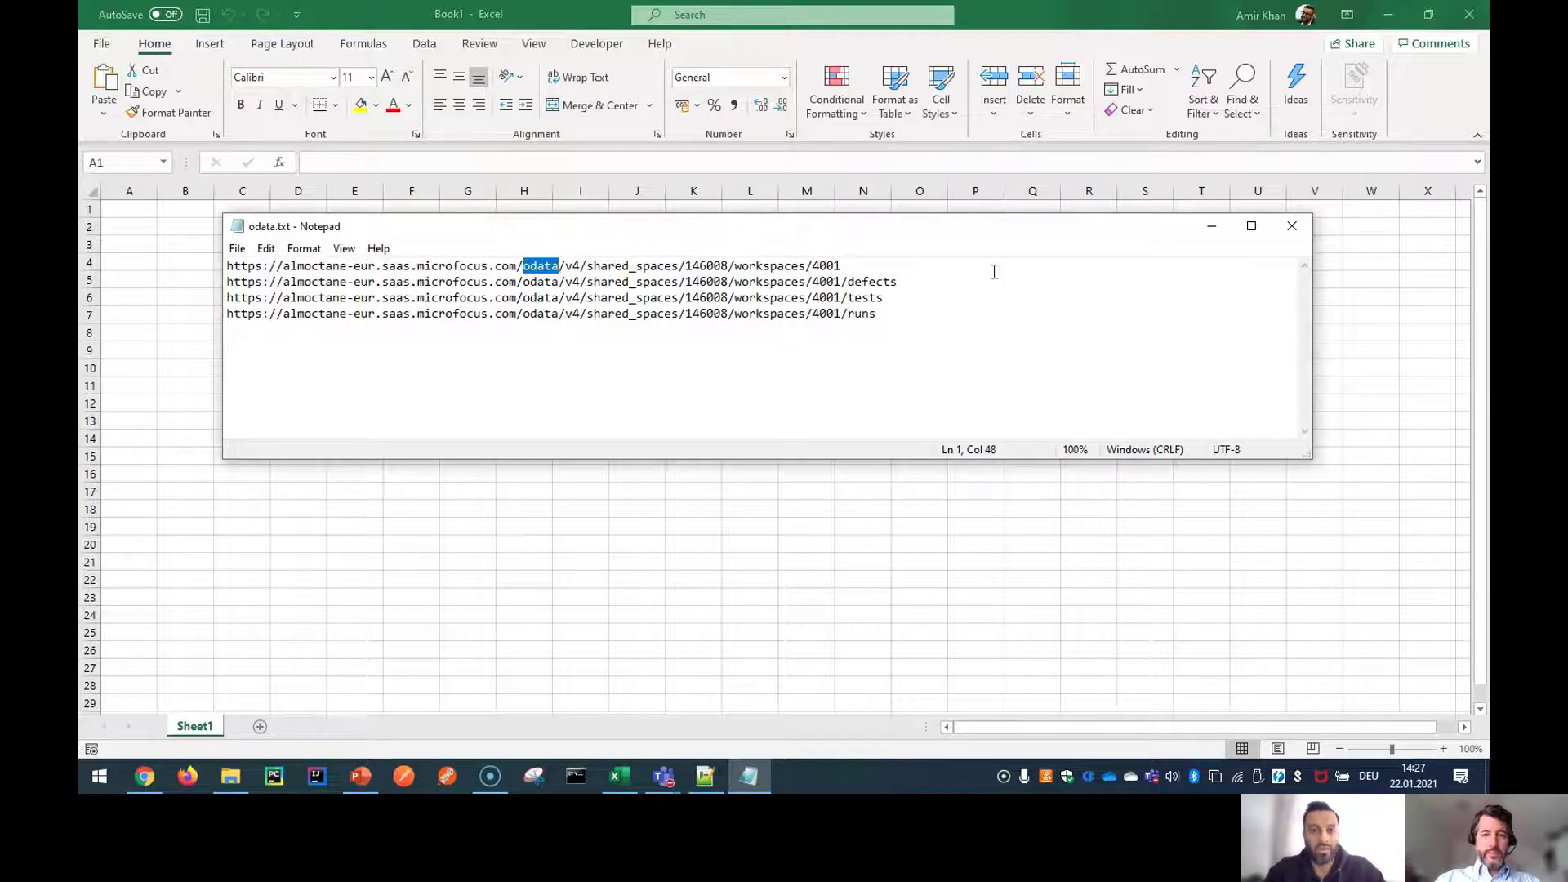
left_click(1212, 226)
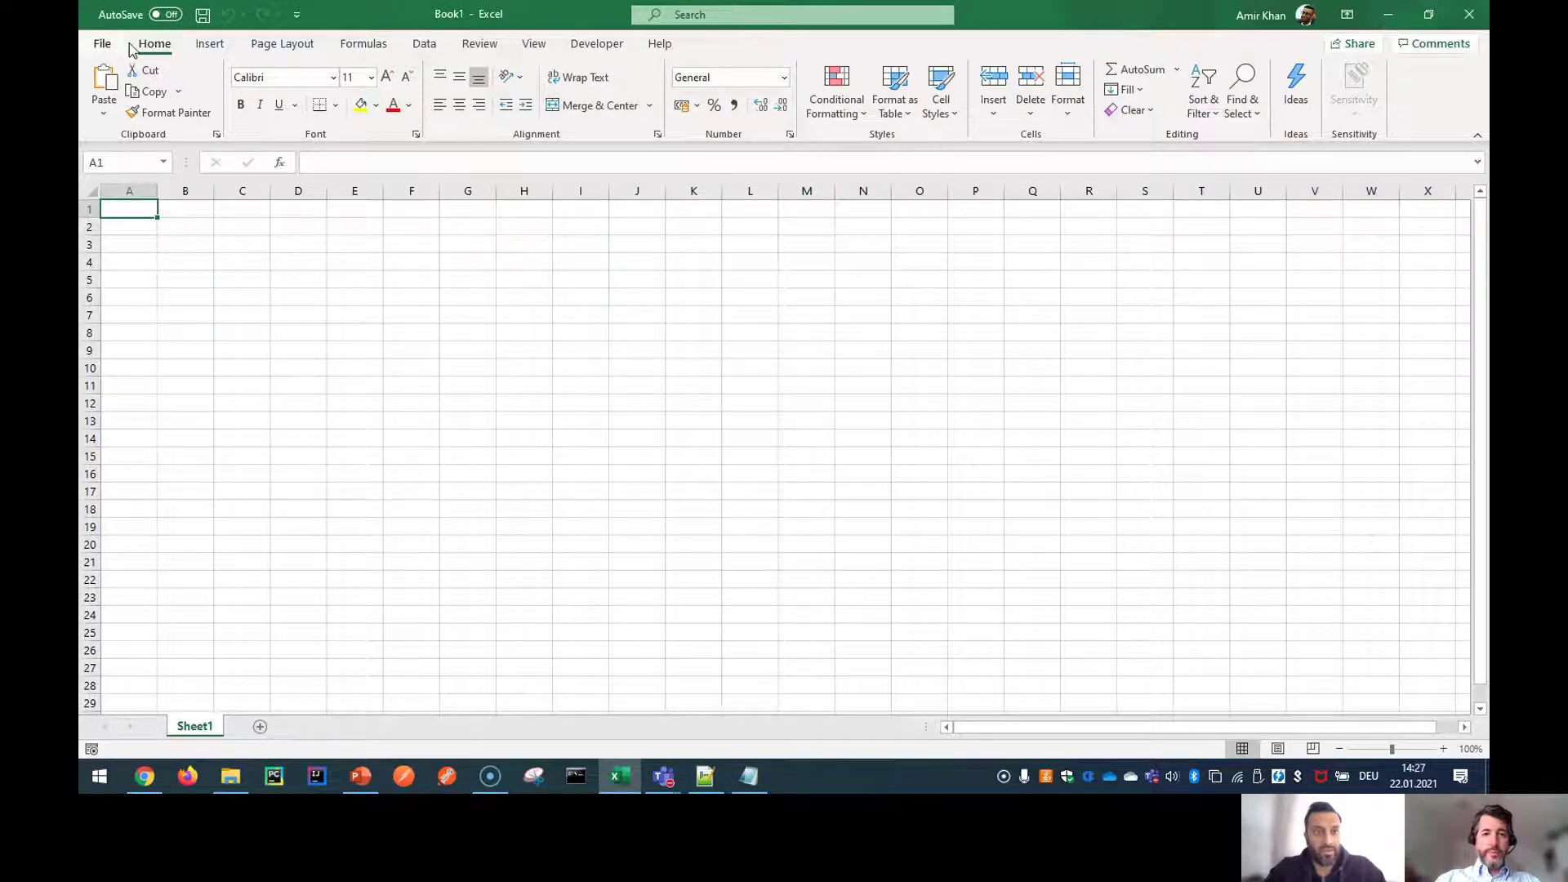
Step: Import from an OData feed using the pasted Octane workspace URL to list its tables
left_click(426, 45)
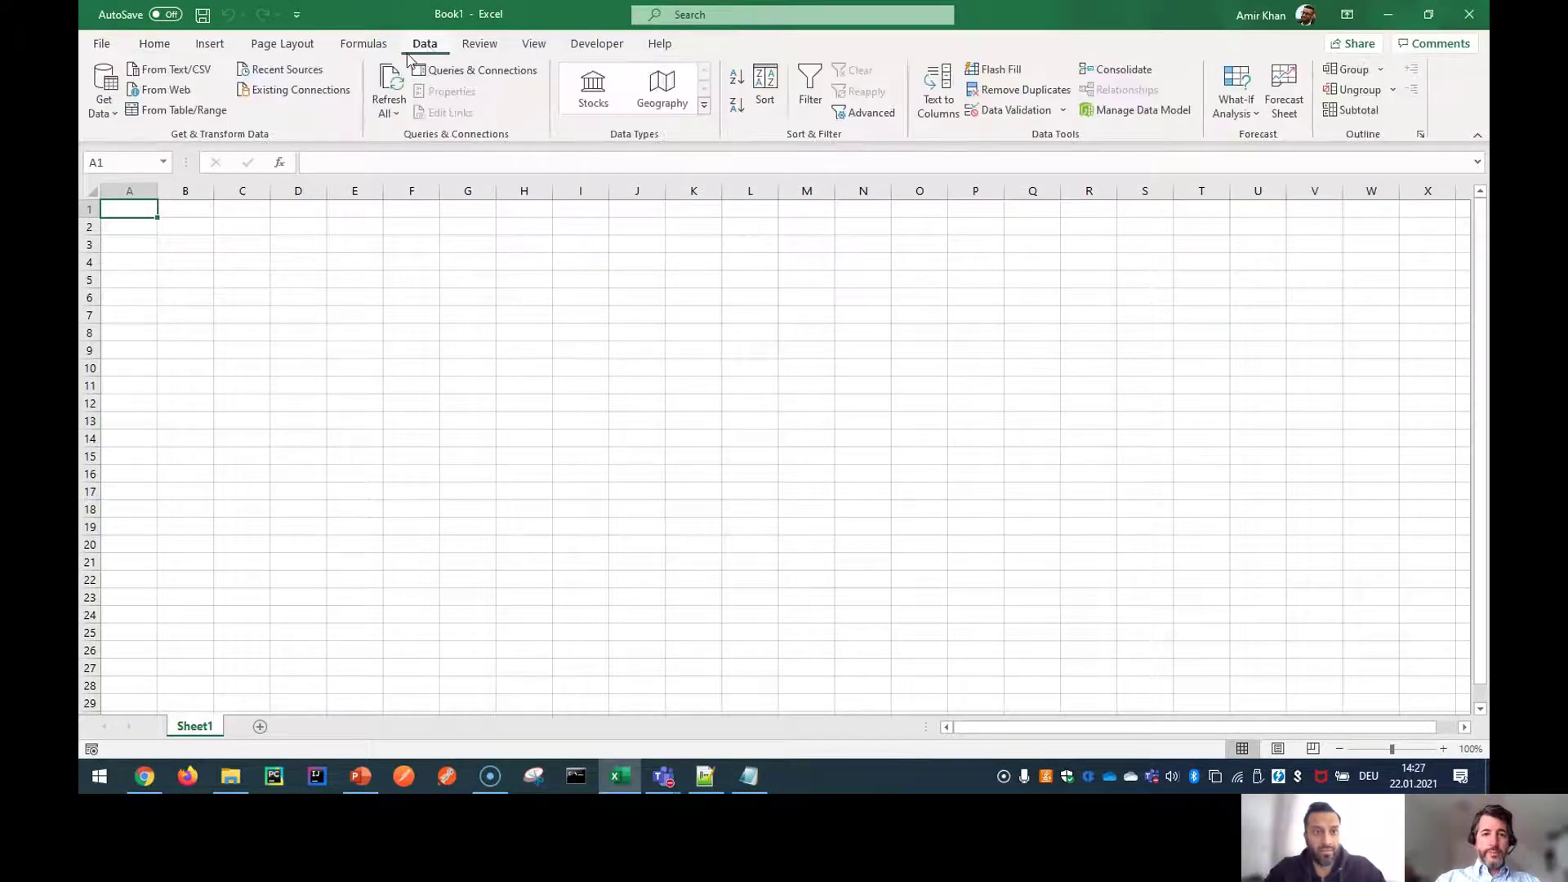
left_click(105, 94)
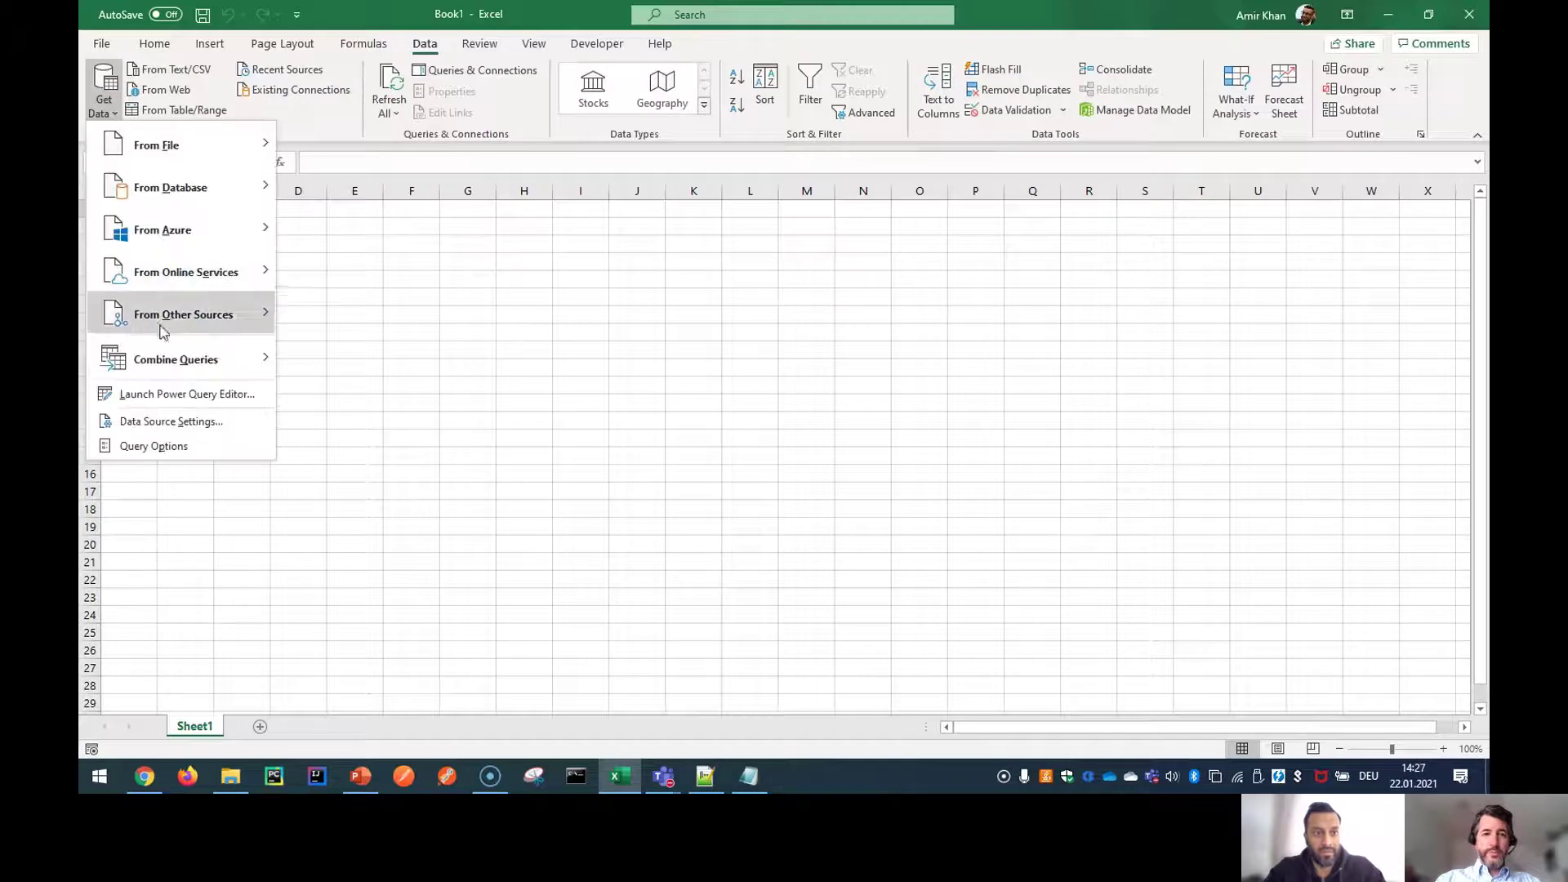
mouse_move(169, 320)
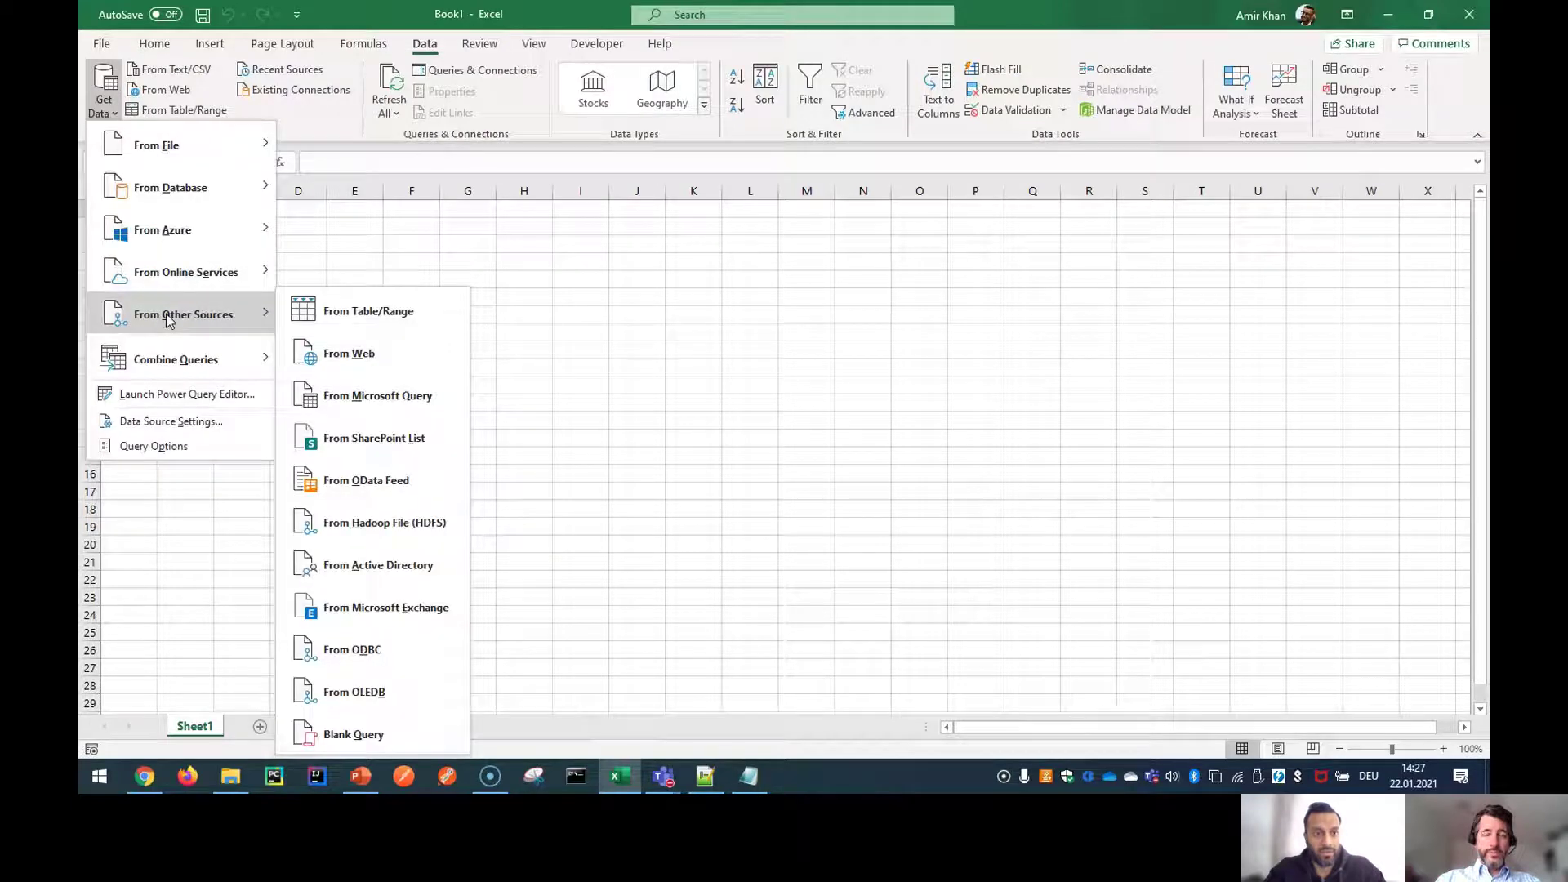
left_click(365, 481)
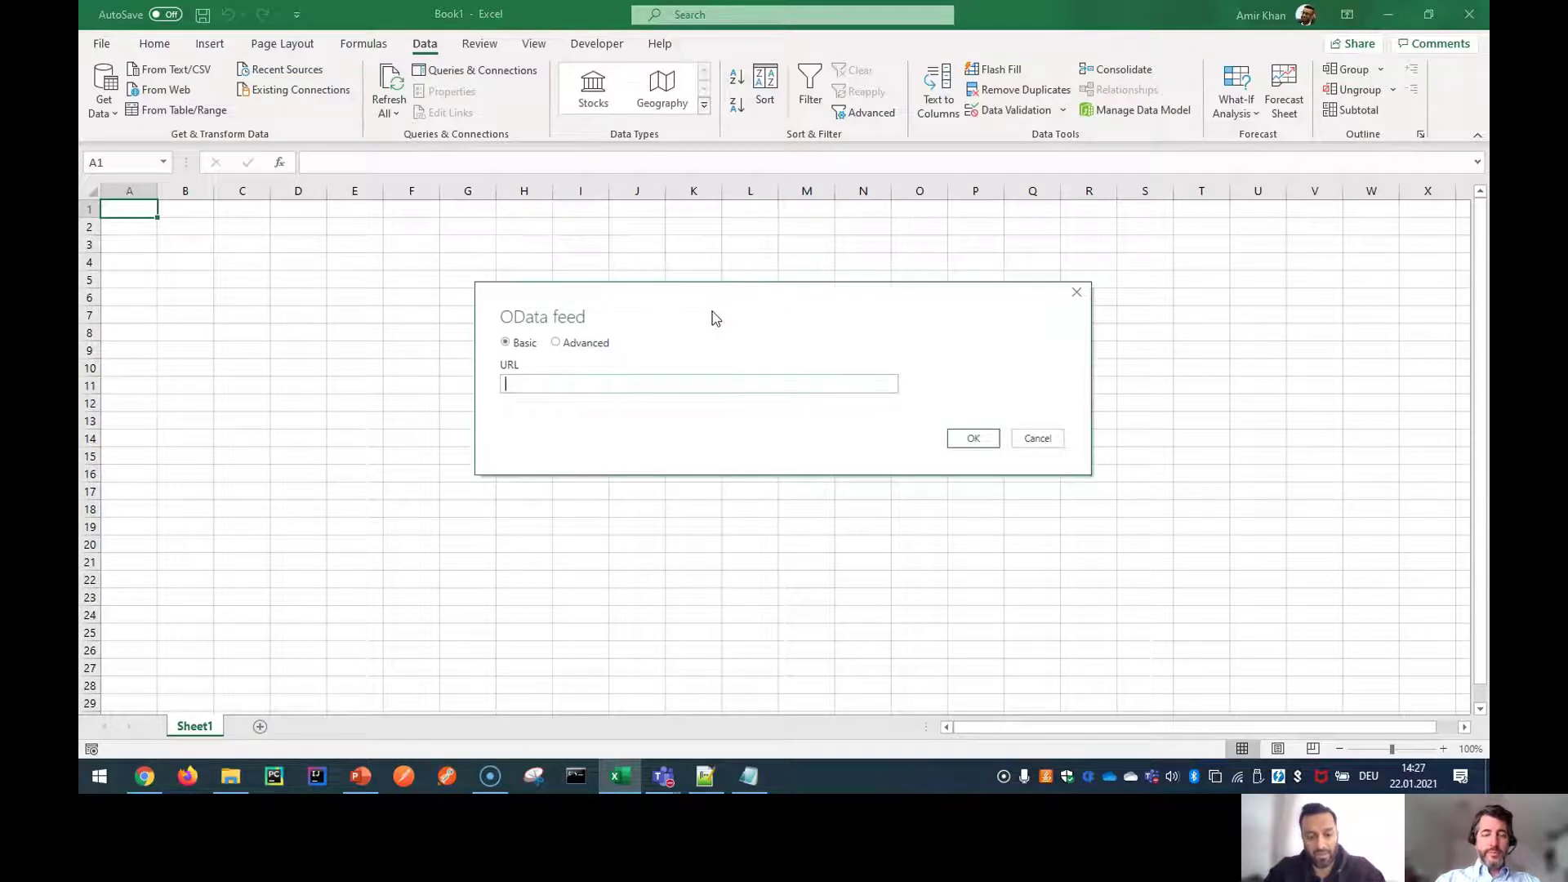
type("moctane-eur.saas.microfocus.com/odata/v4/shared_spaces/146008/workspaces/4001")
left_click(996, 439)
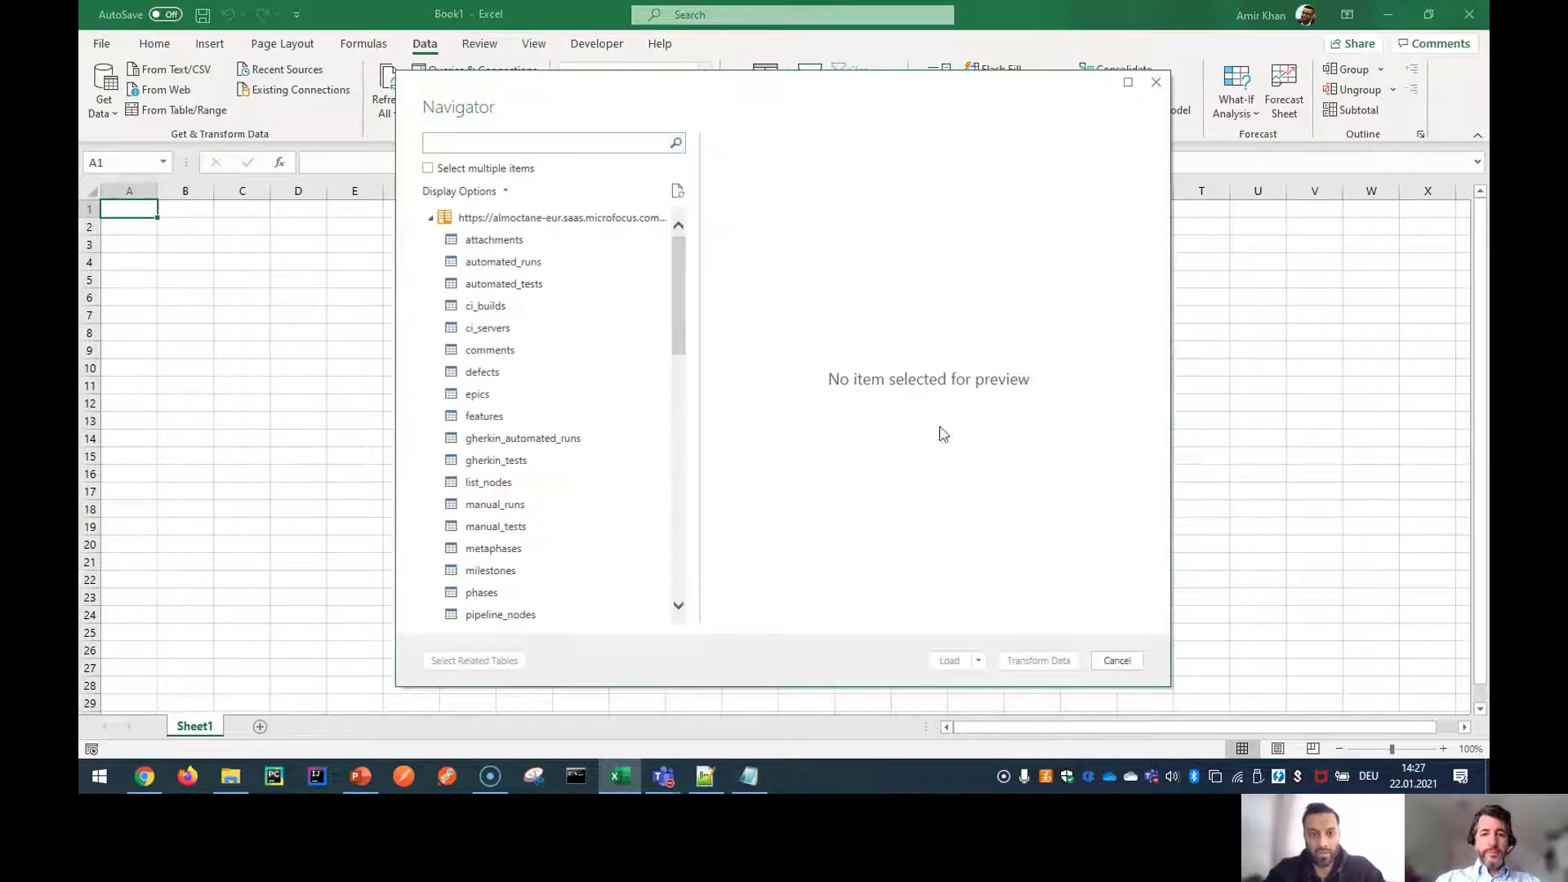
scroll(580, 276, "down", 10)
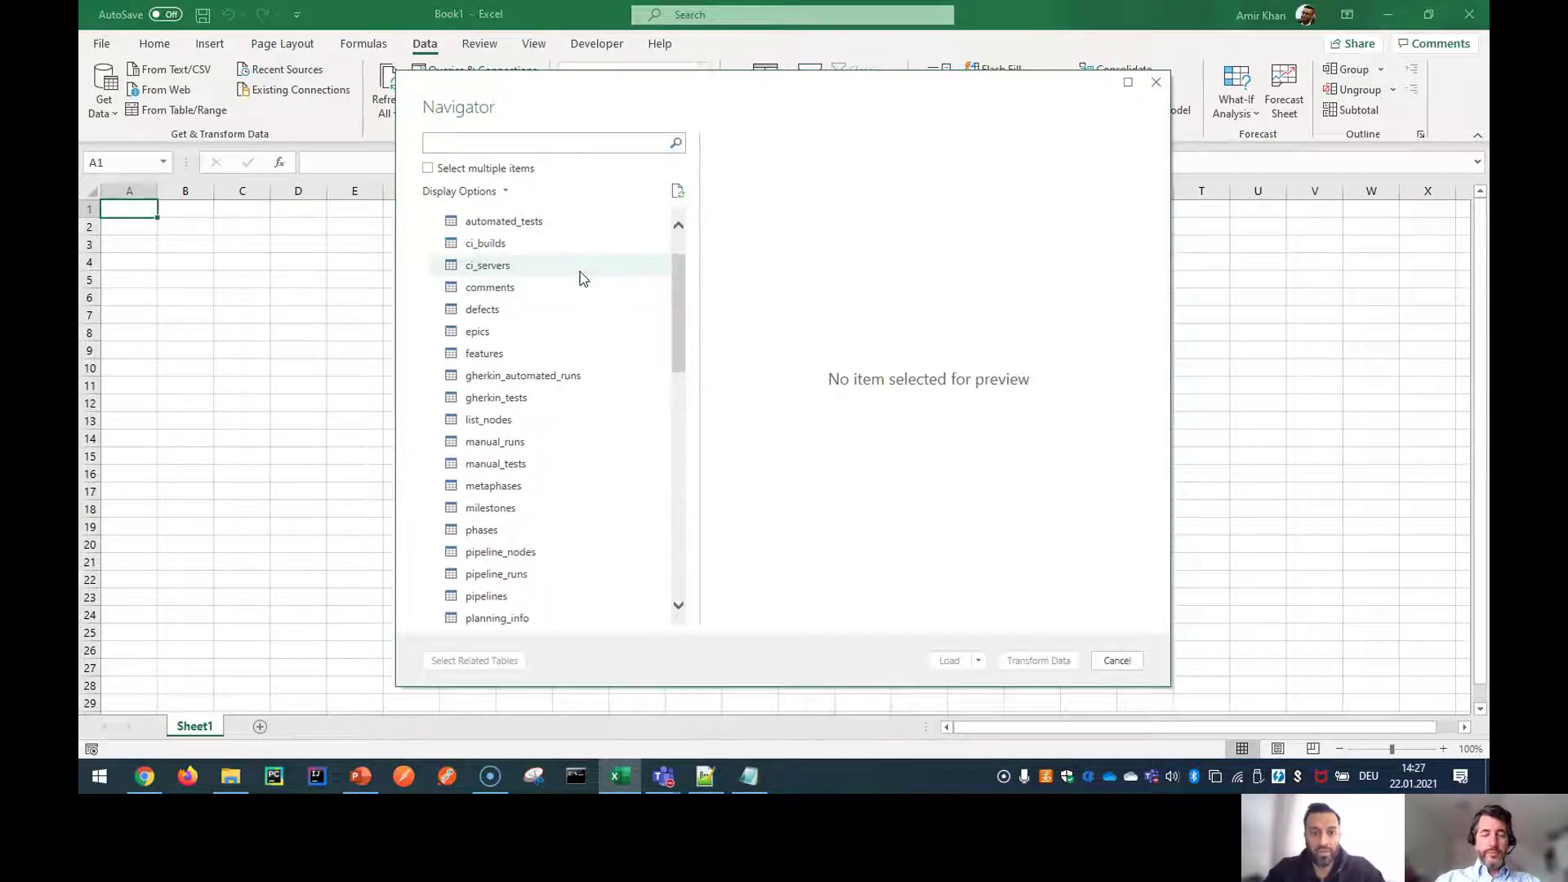
scroll(580, 282, "down", 5)
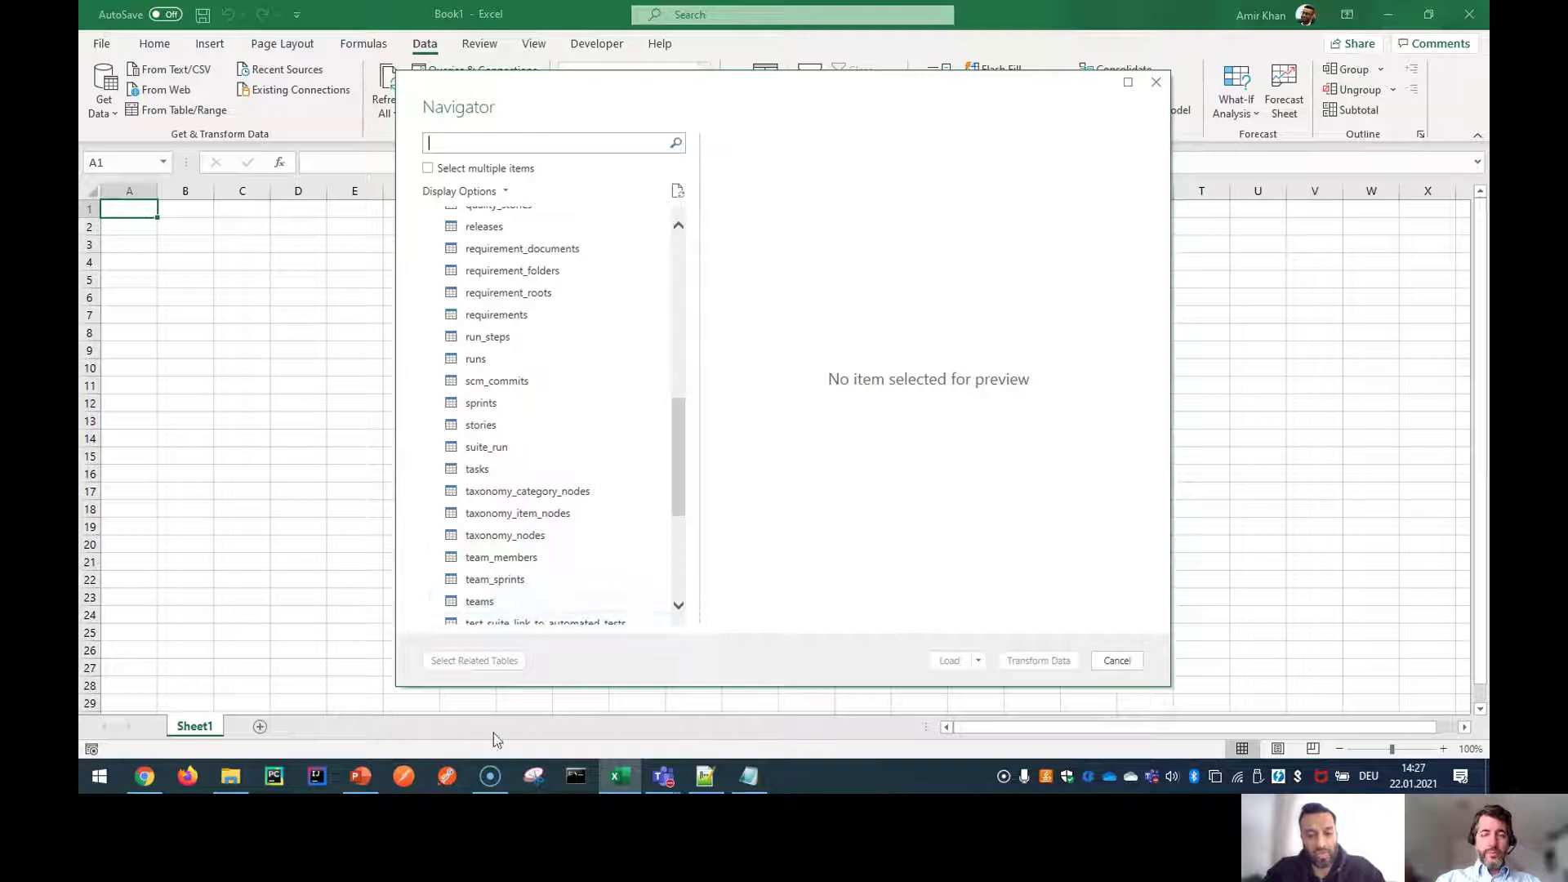
left_click(366, 776)
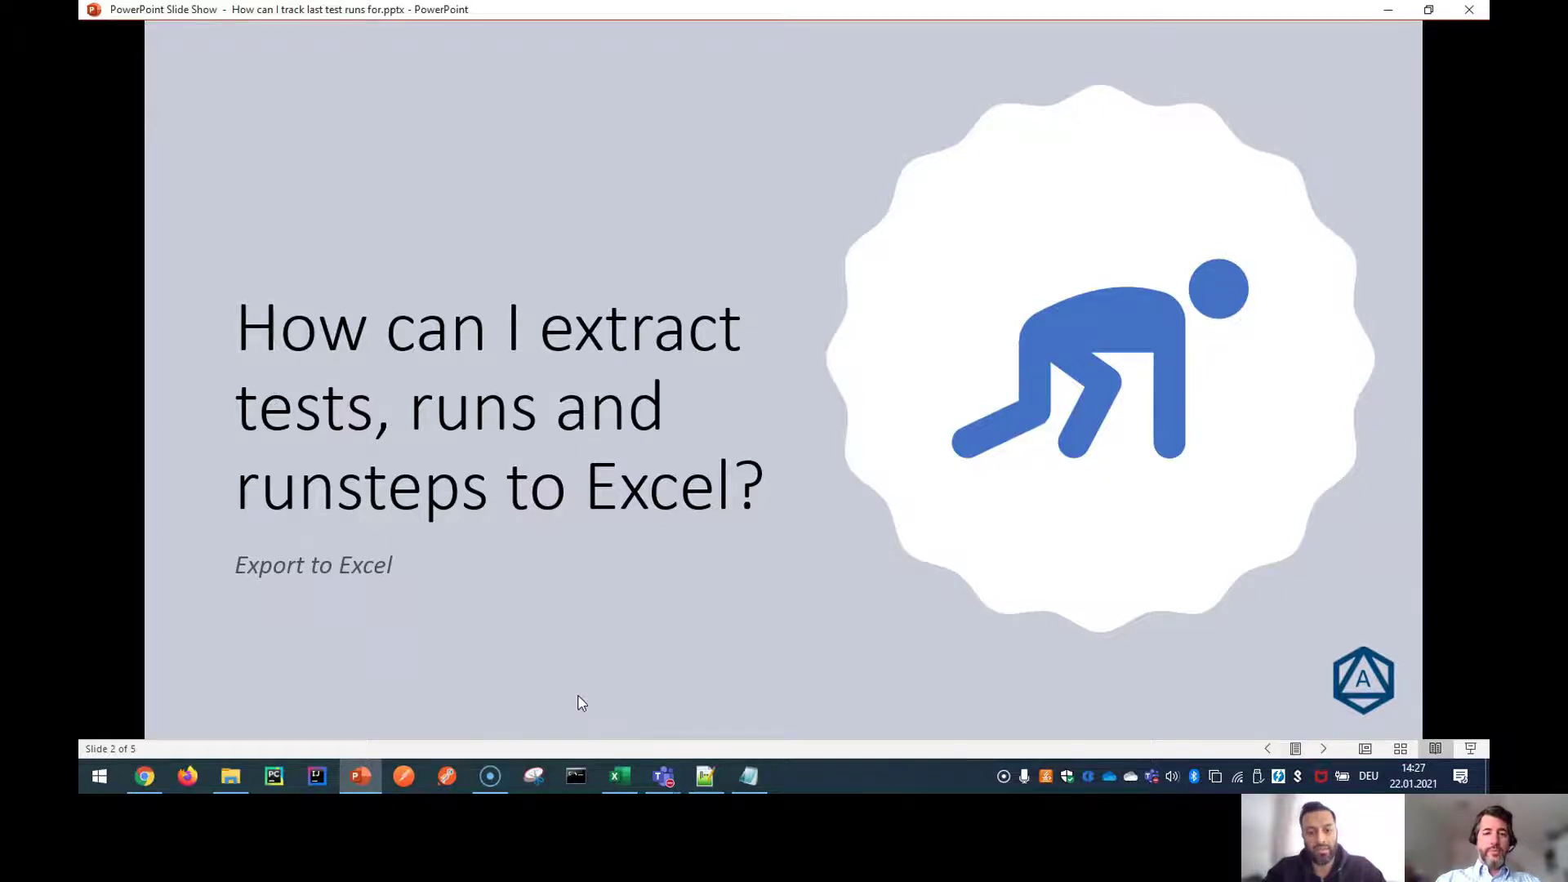
left_click(625, 775)
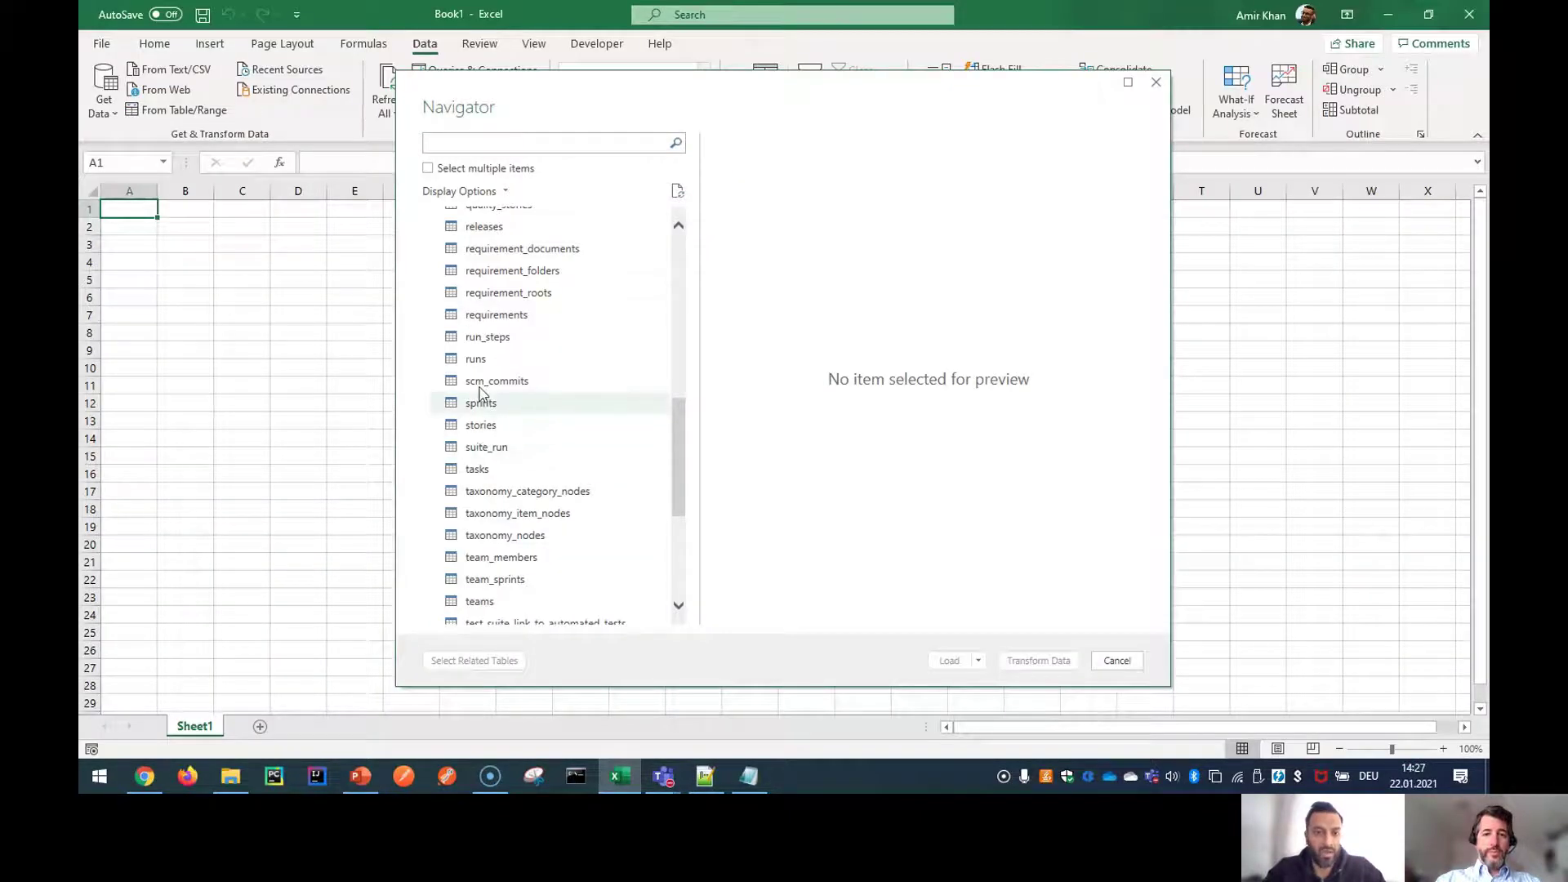
Step: Select the run_steps table in the Navigator and open it in Power Query Editor
left_click(494, 337)
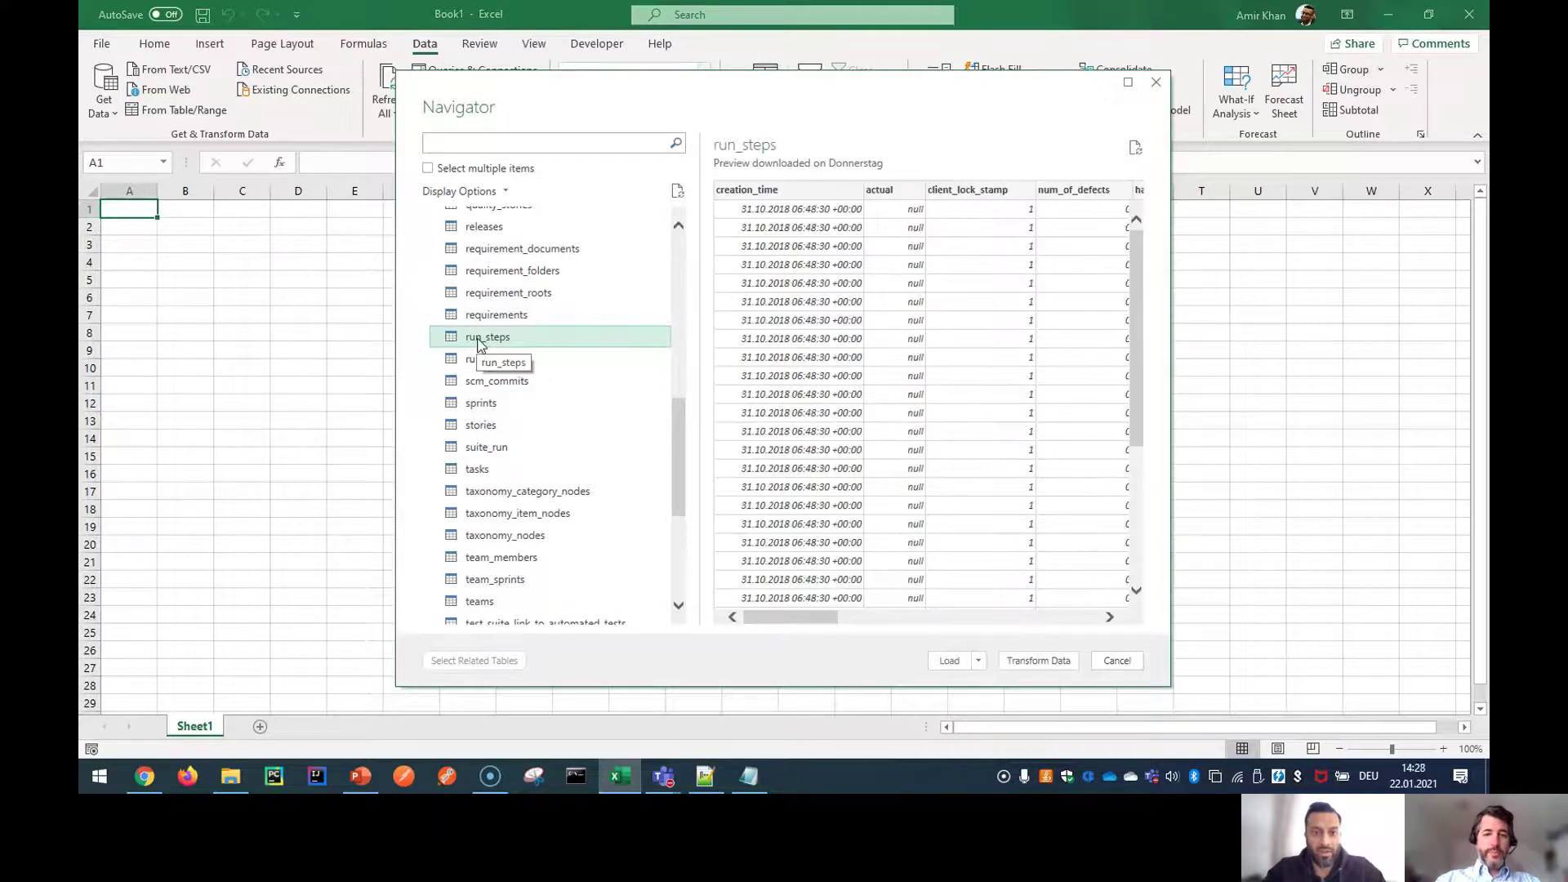
left_click(1007, 656)
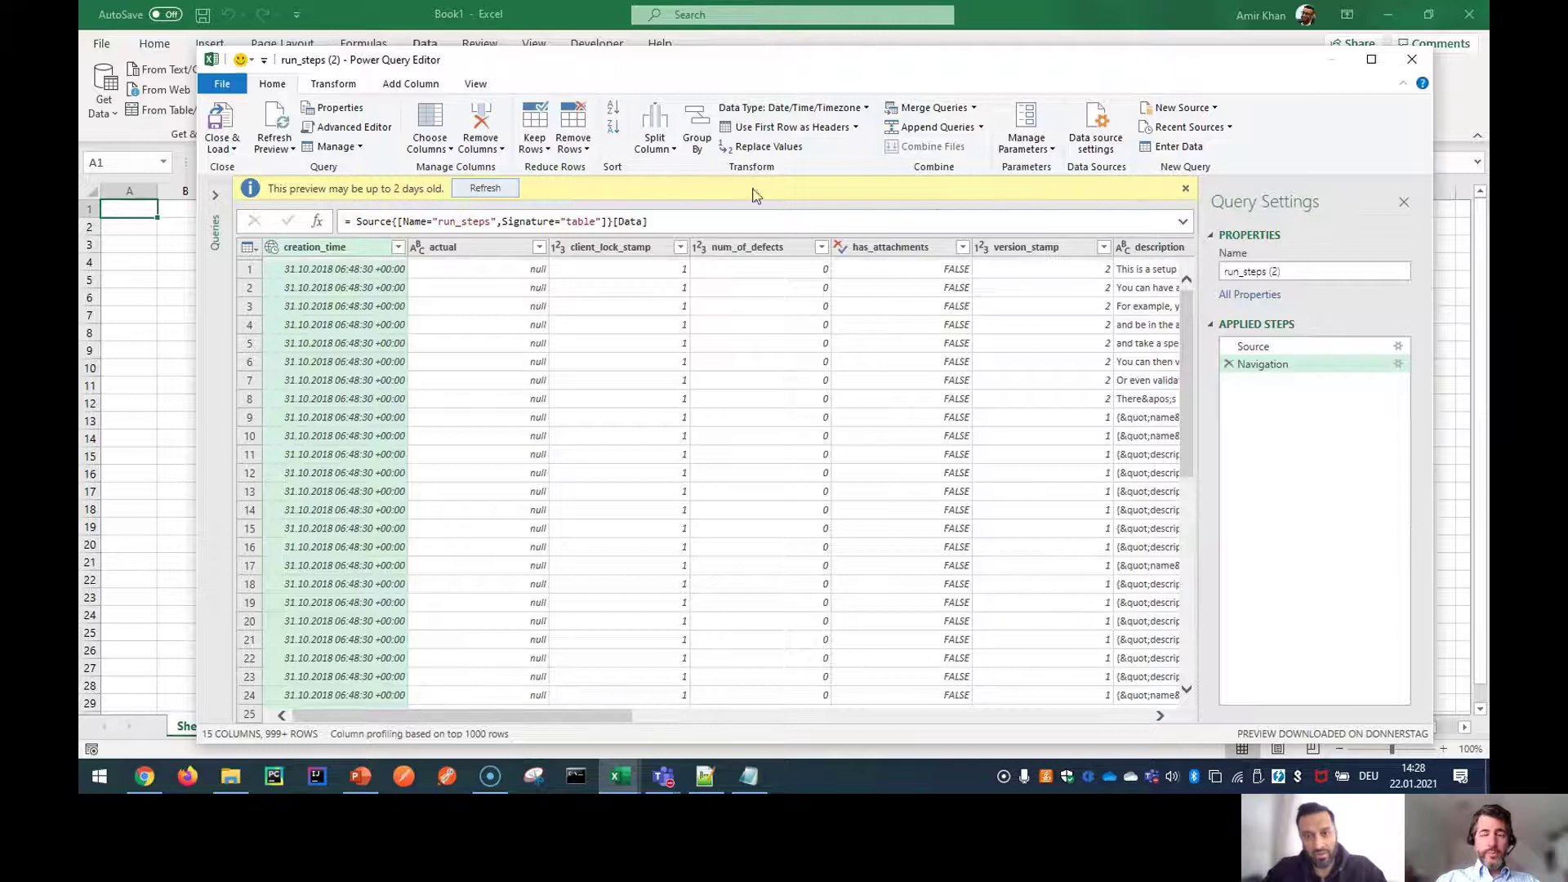
Step: Close the stale-preview banner, check the client_lock_stamp filter without applying it, and scroll right
left_click(1186, 188)
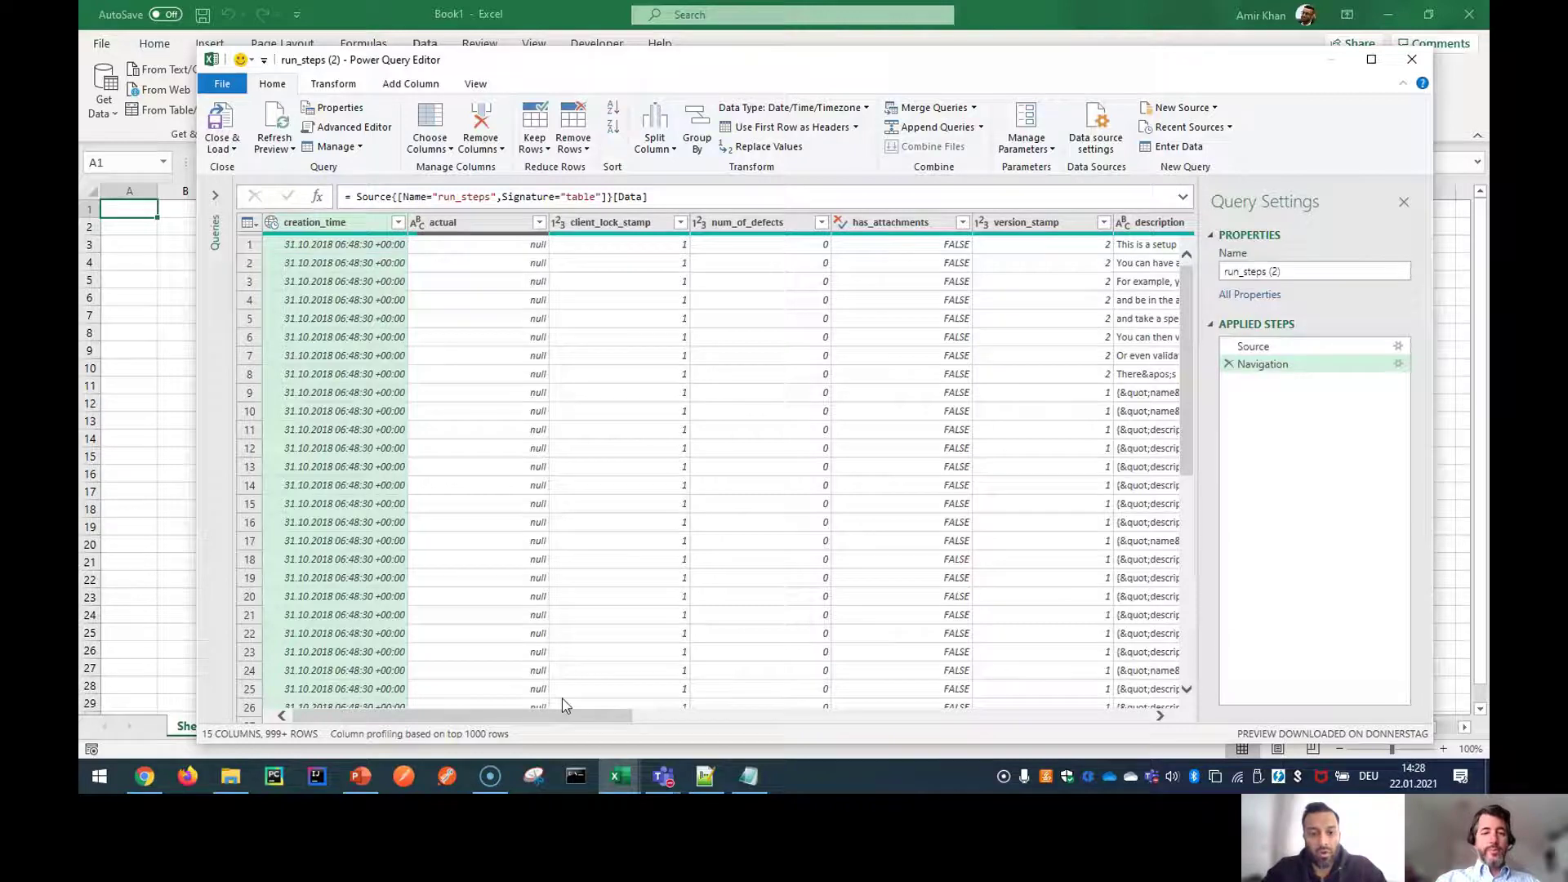
mouse_move(574, 718)
left_mouse_down()
mouse_move(722, 726)
mouse_move(563, 721)
left_mouse_up()
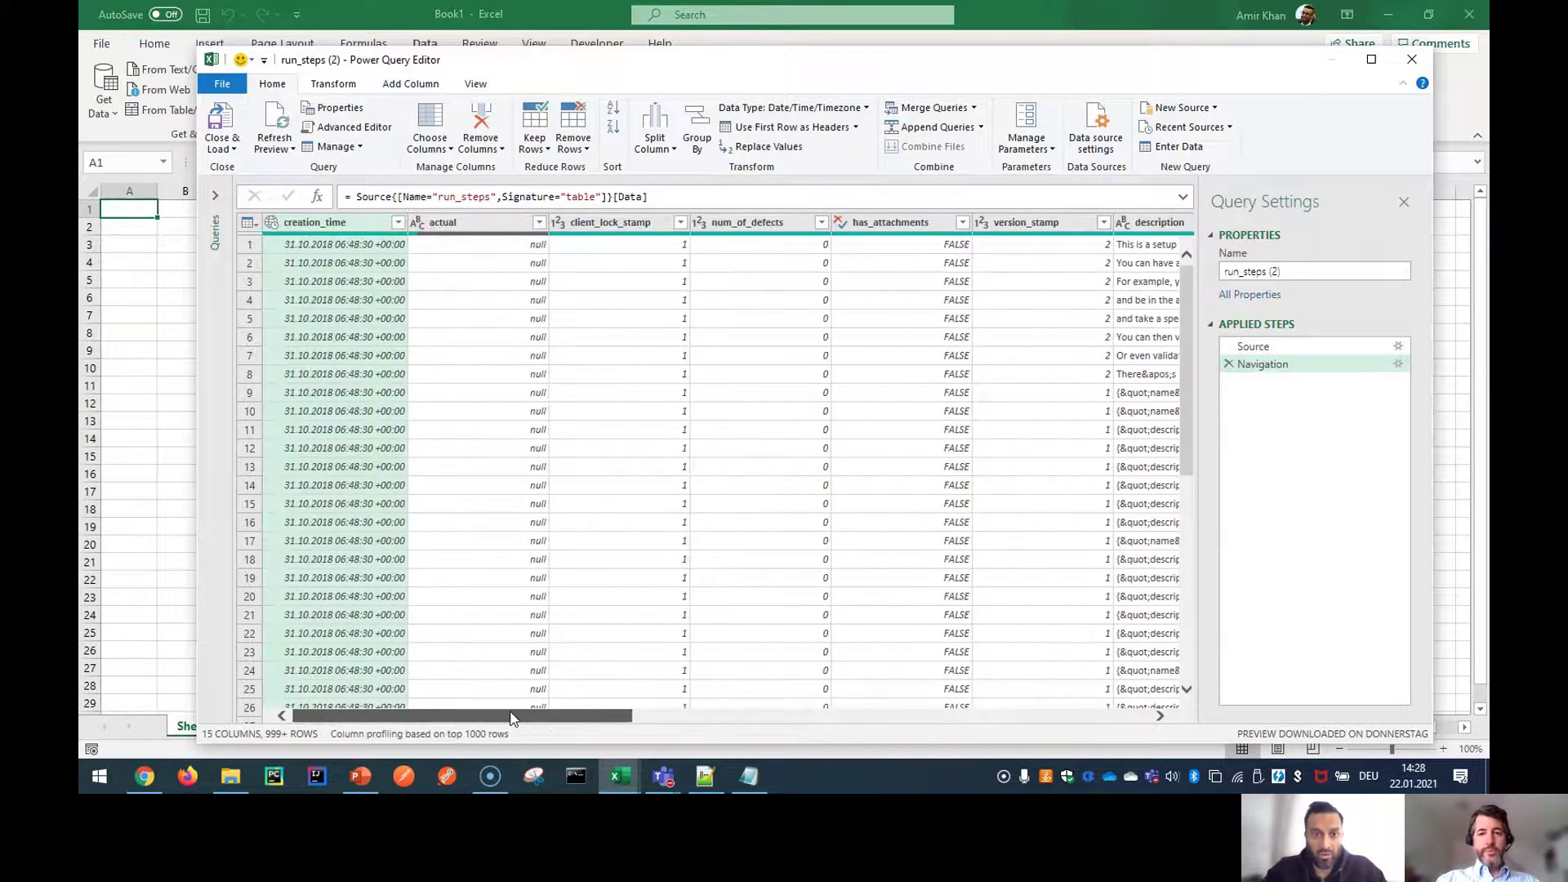
left_click(682, 223)
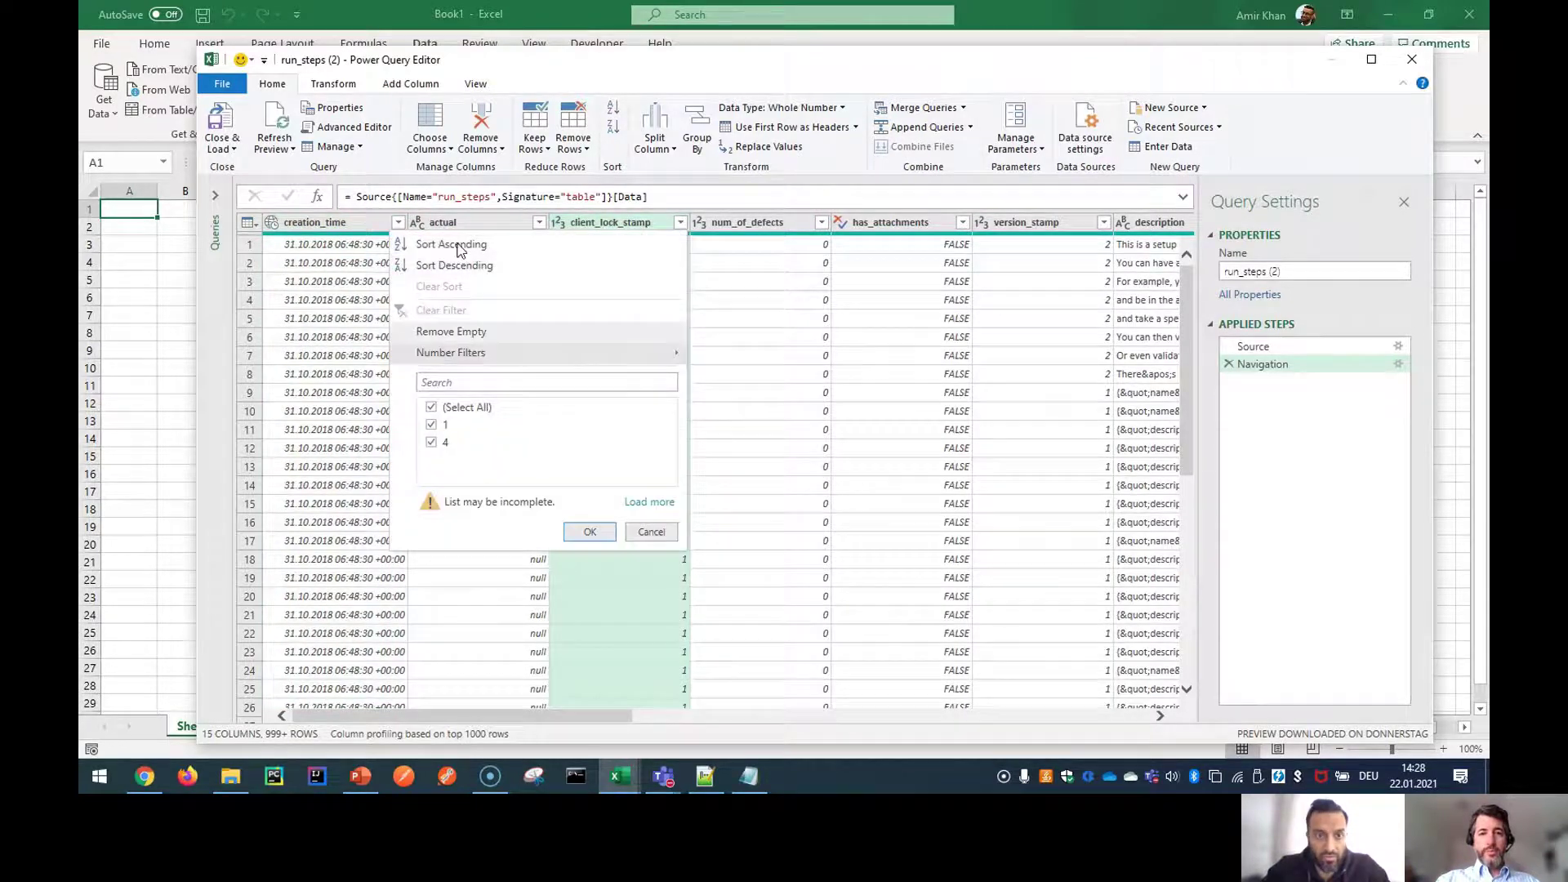
left_click(651, 534)
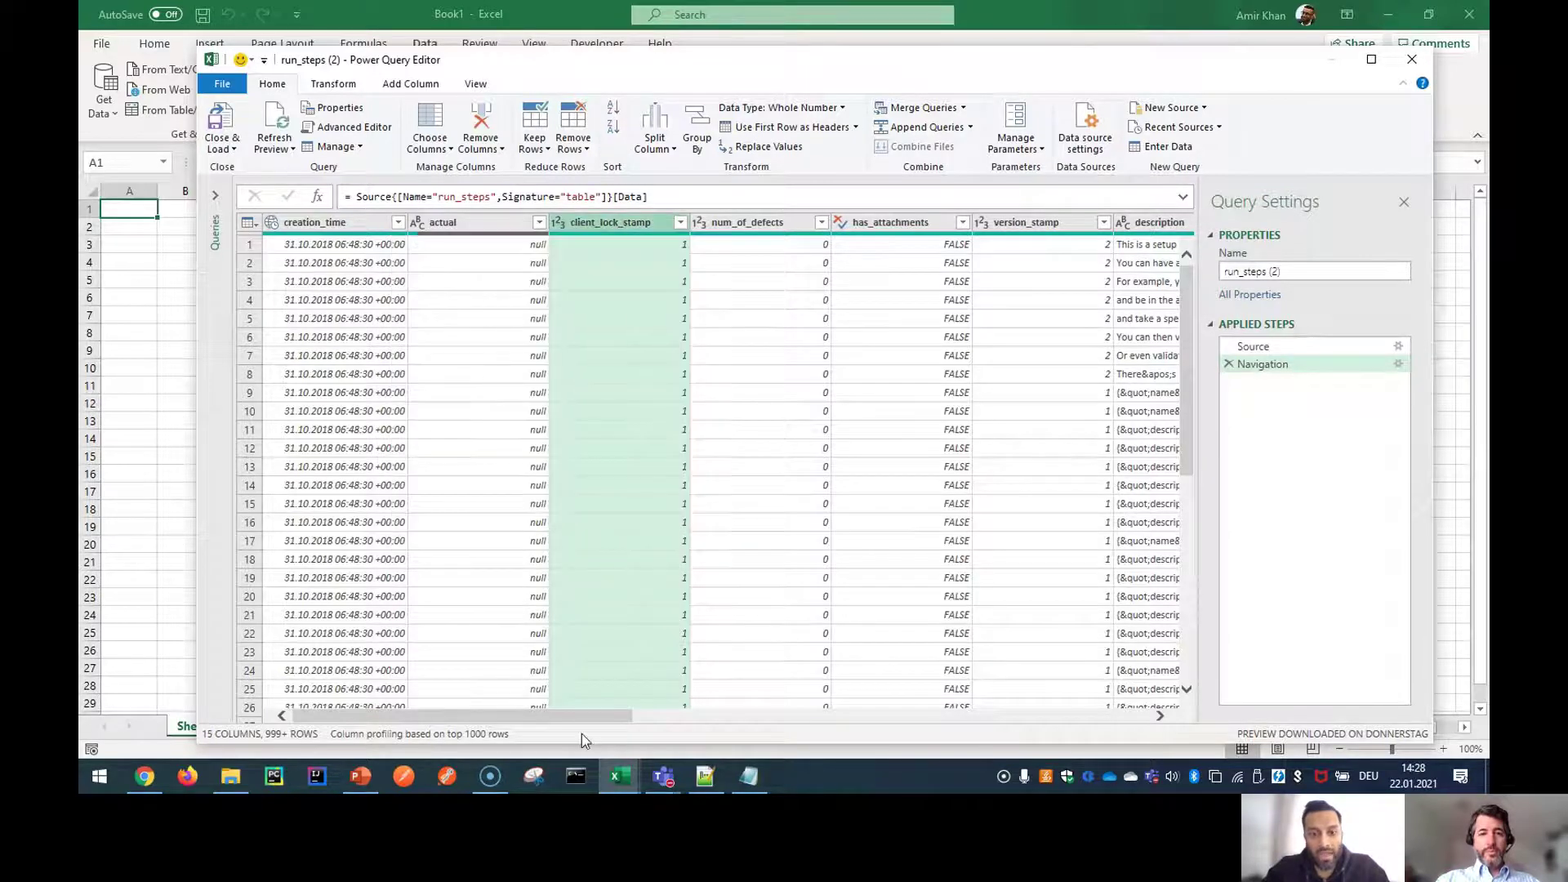
left_click_drag(602, 722, 1143, 718)
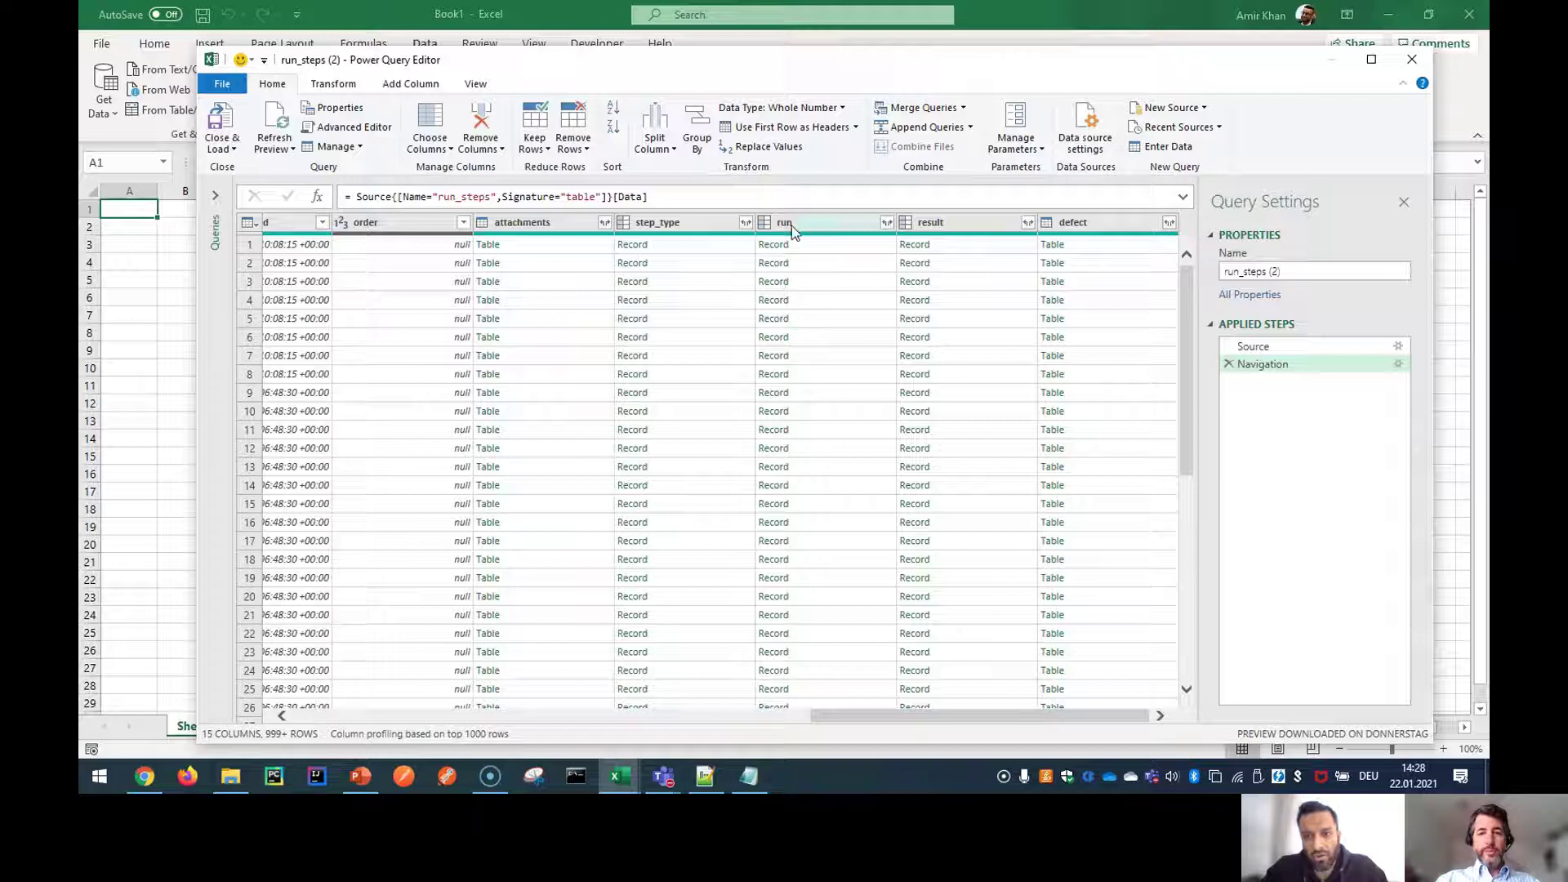
Step: Expand the run column to only its id, name, status and test fields
left_click(887, 230)
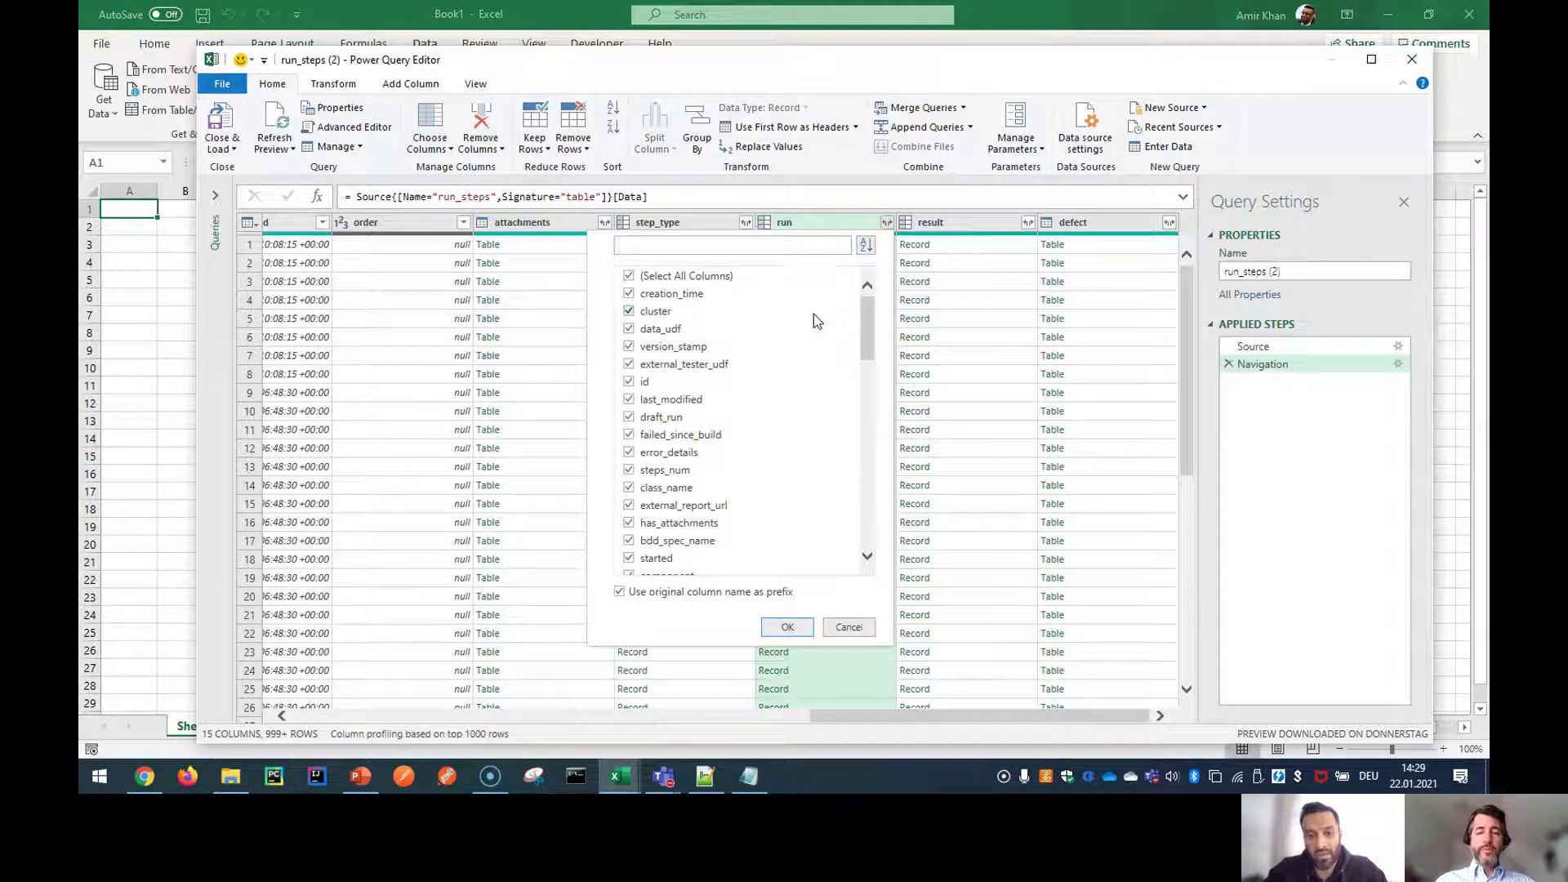
left_click(629, 275)
left_click(629, 382)
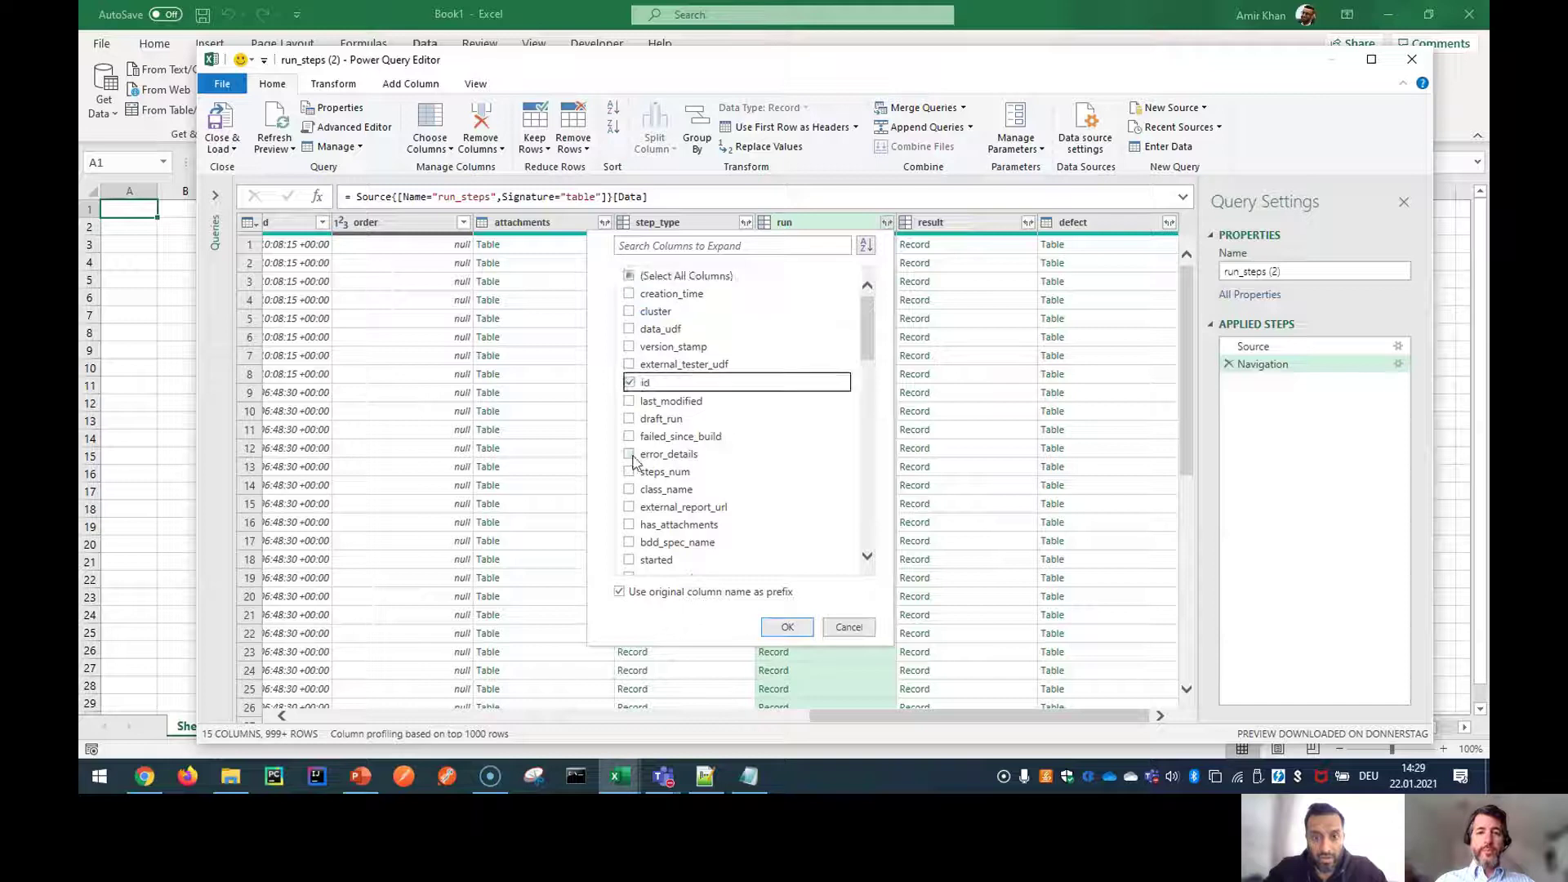
scroll(635, 449, "down", 1)
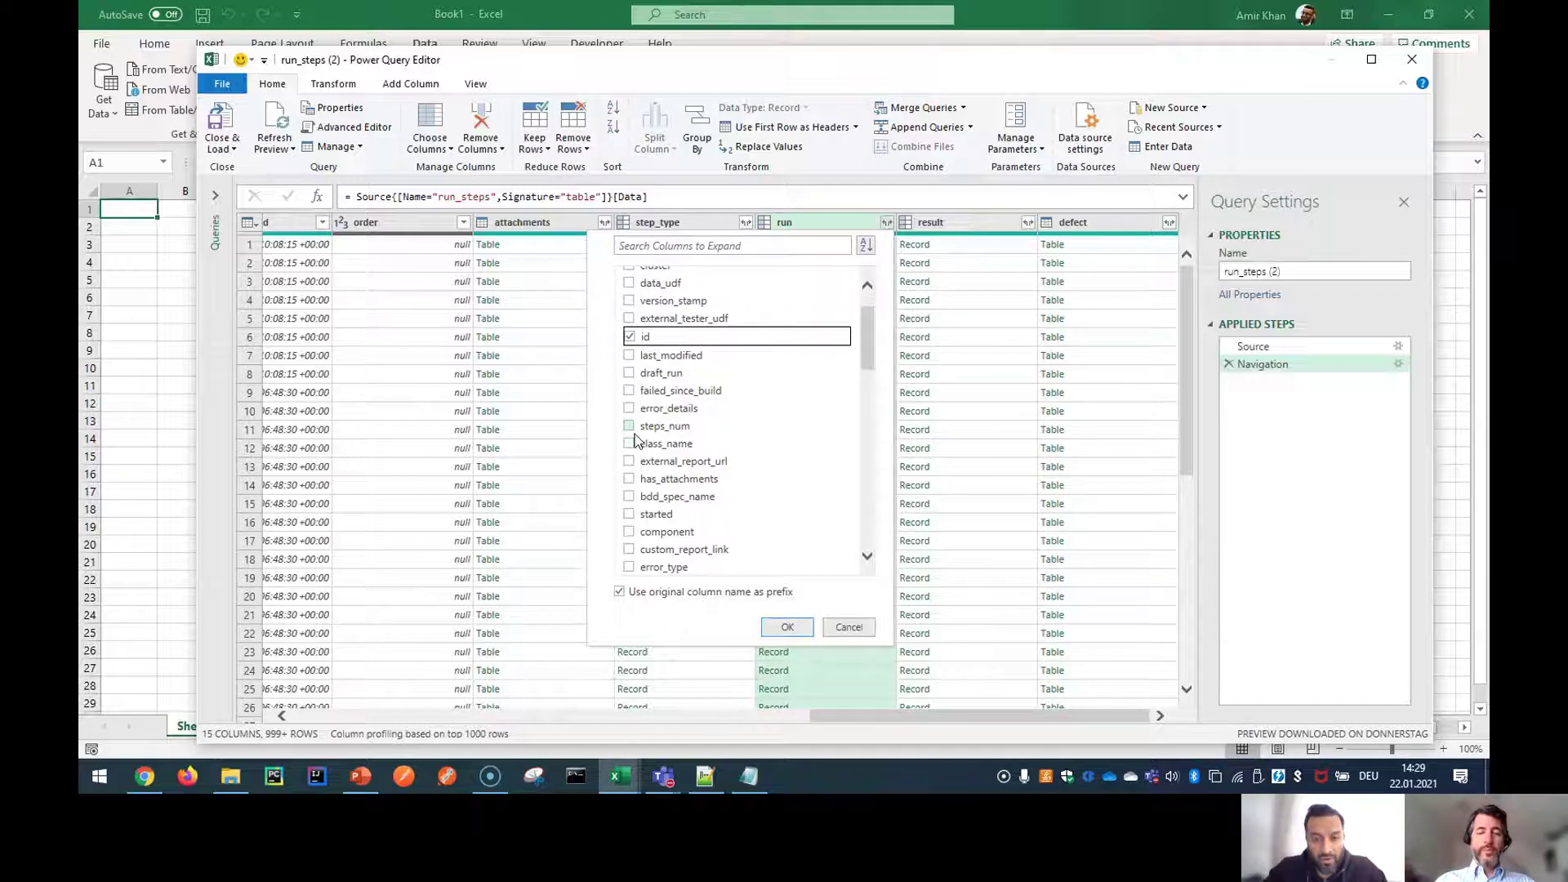
scroll(636, 466, "down", 1)
scroll(636, 471, "down", 2)
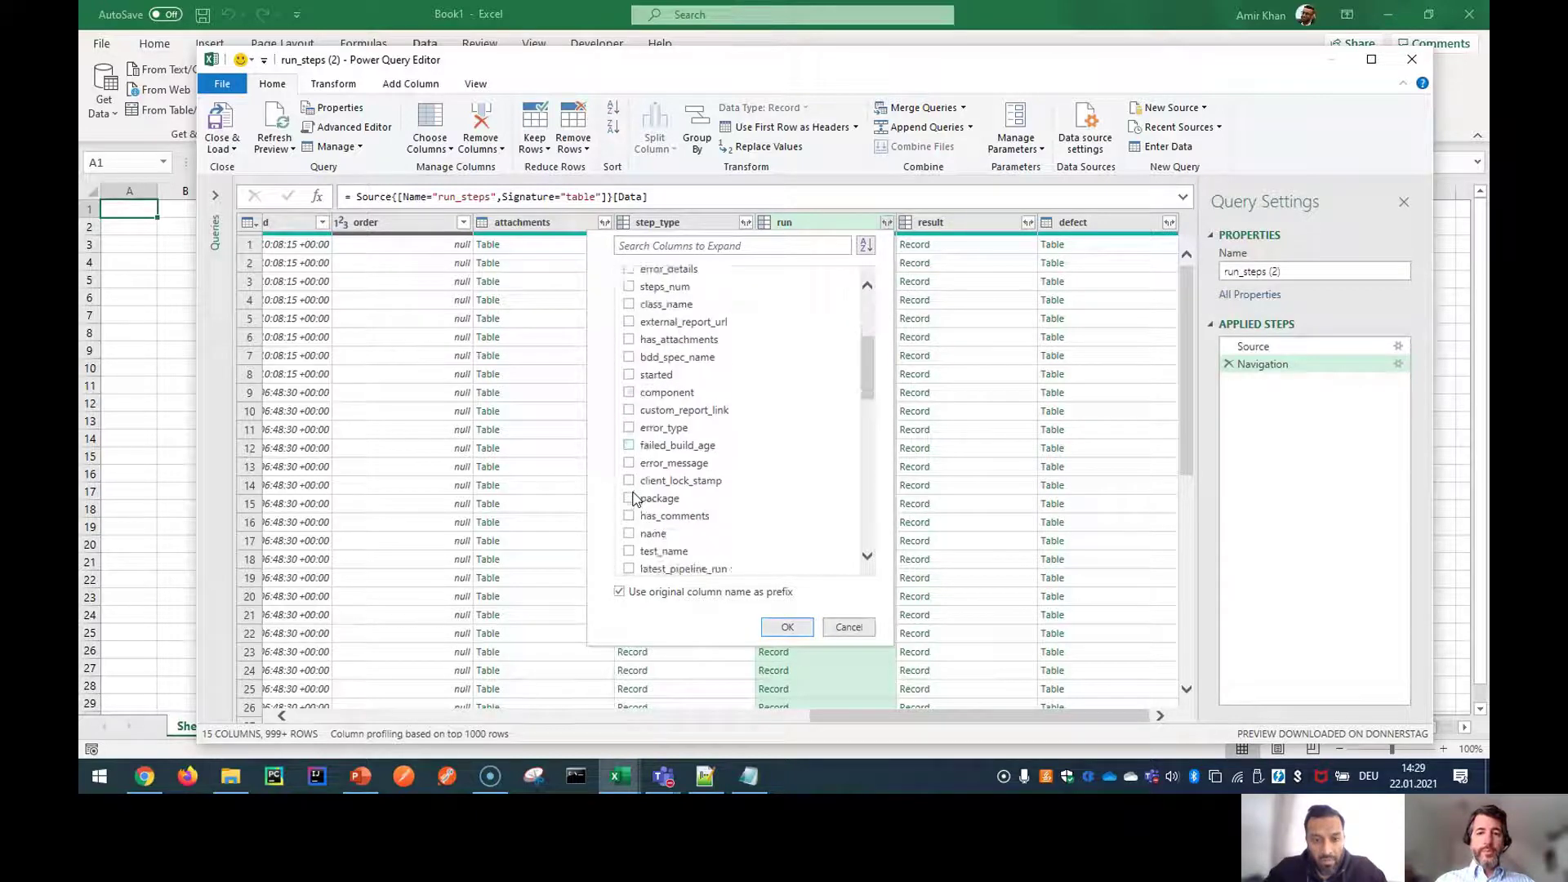
left_click(630, 533)
scroll(699, 522, "down", 2)
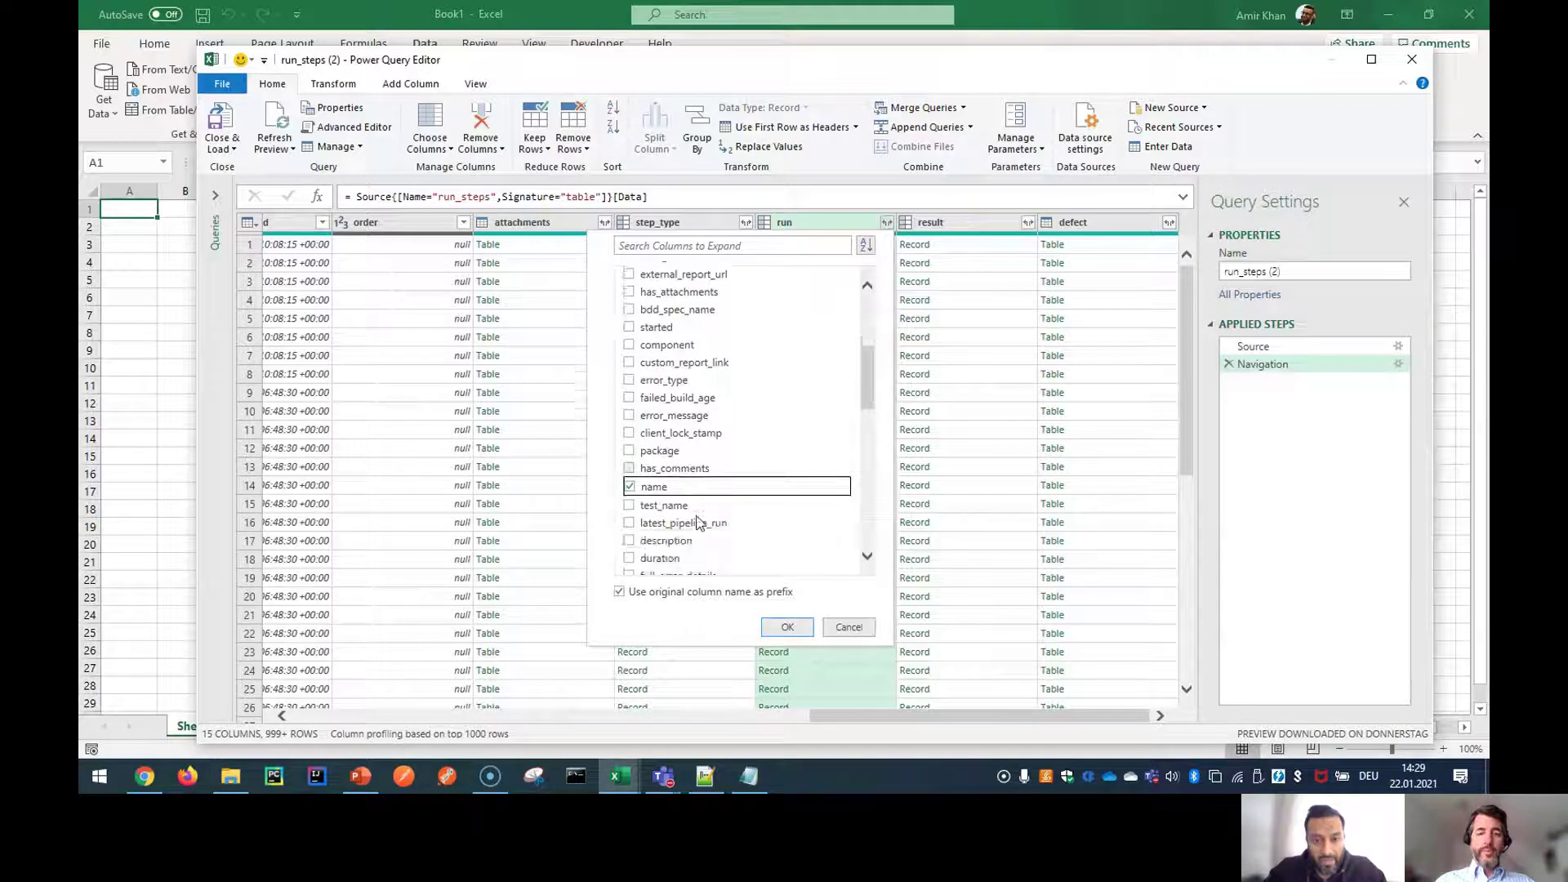
scroll(699, 527, "down", 5)
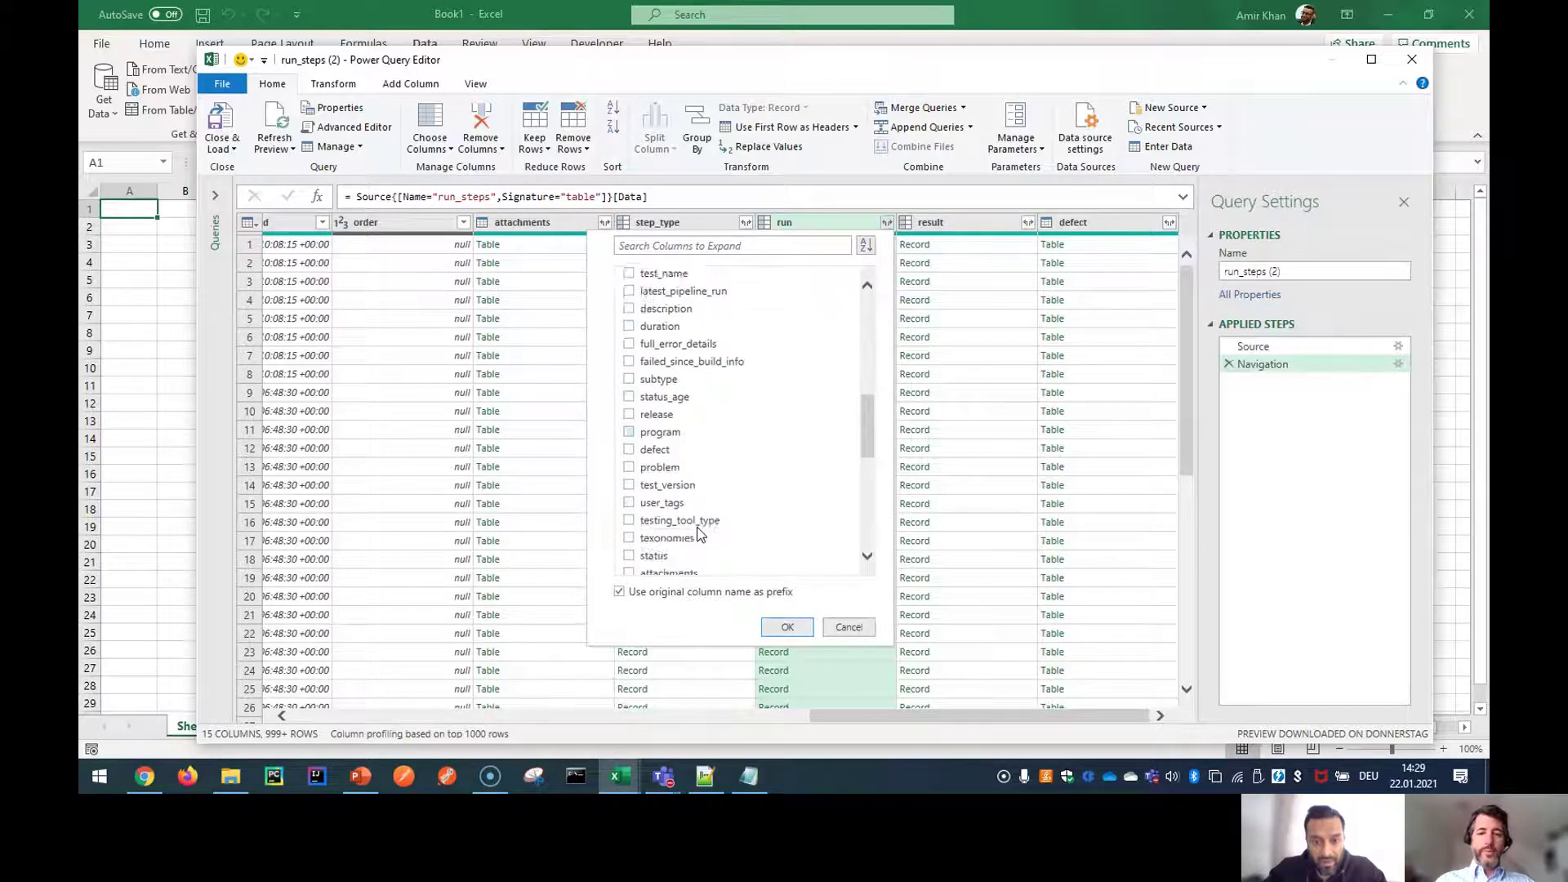
scroll(699, 534, "down", 2)
left_click(629, 464)
scroll(739, 458, "up", 5)
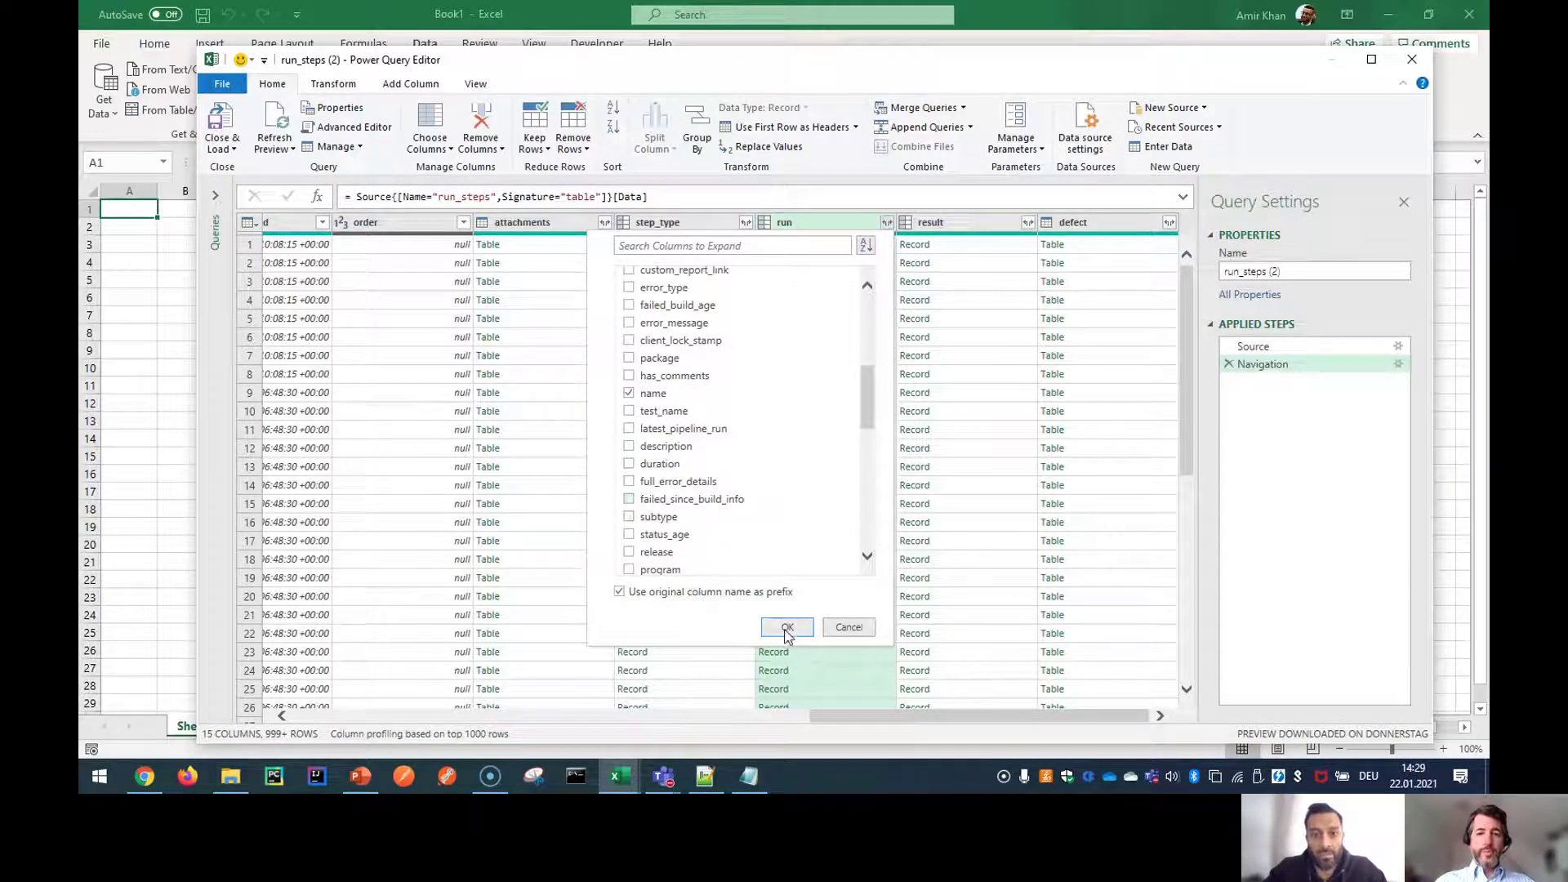
scroll(802, 520, "down", 2)
scroll(800, 518, "down", 3)
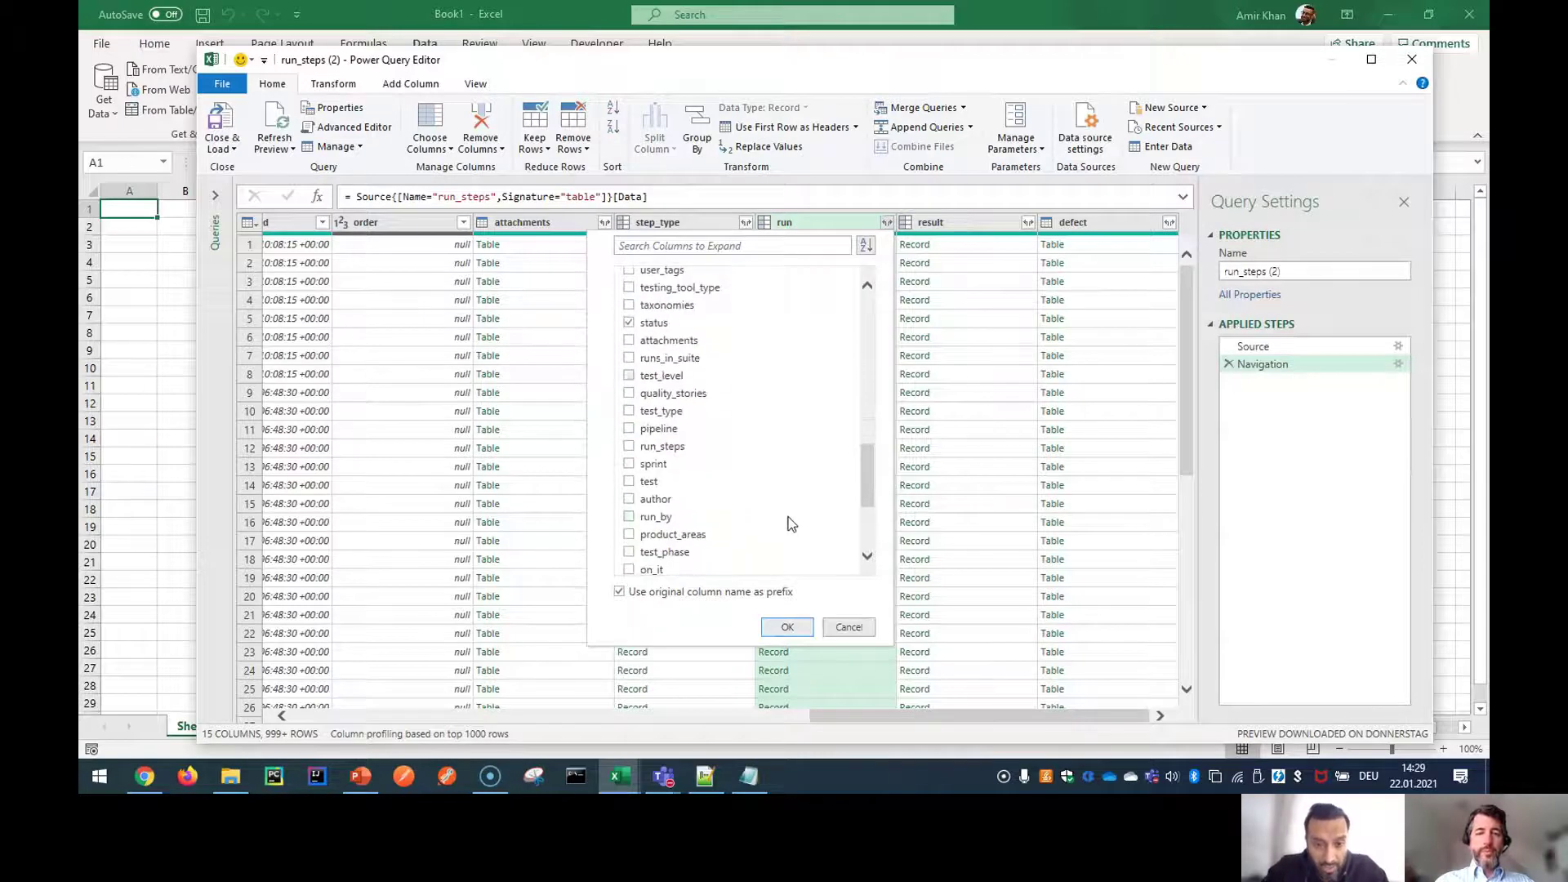
left_click(632, 484)
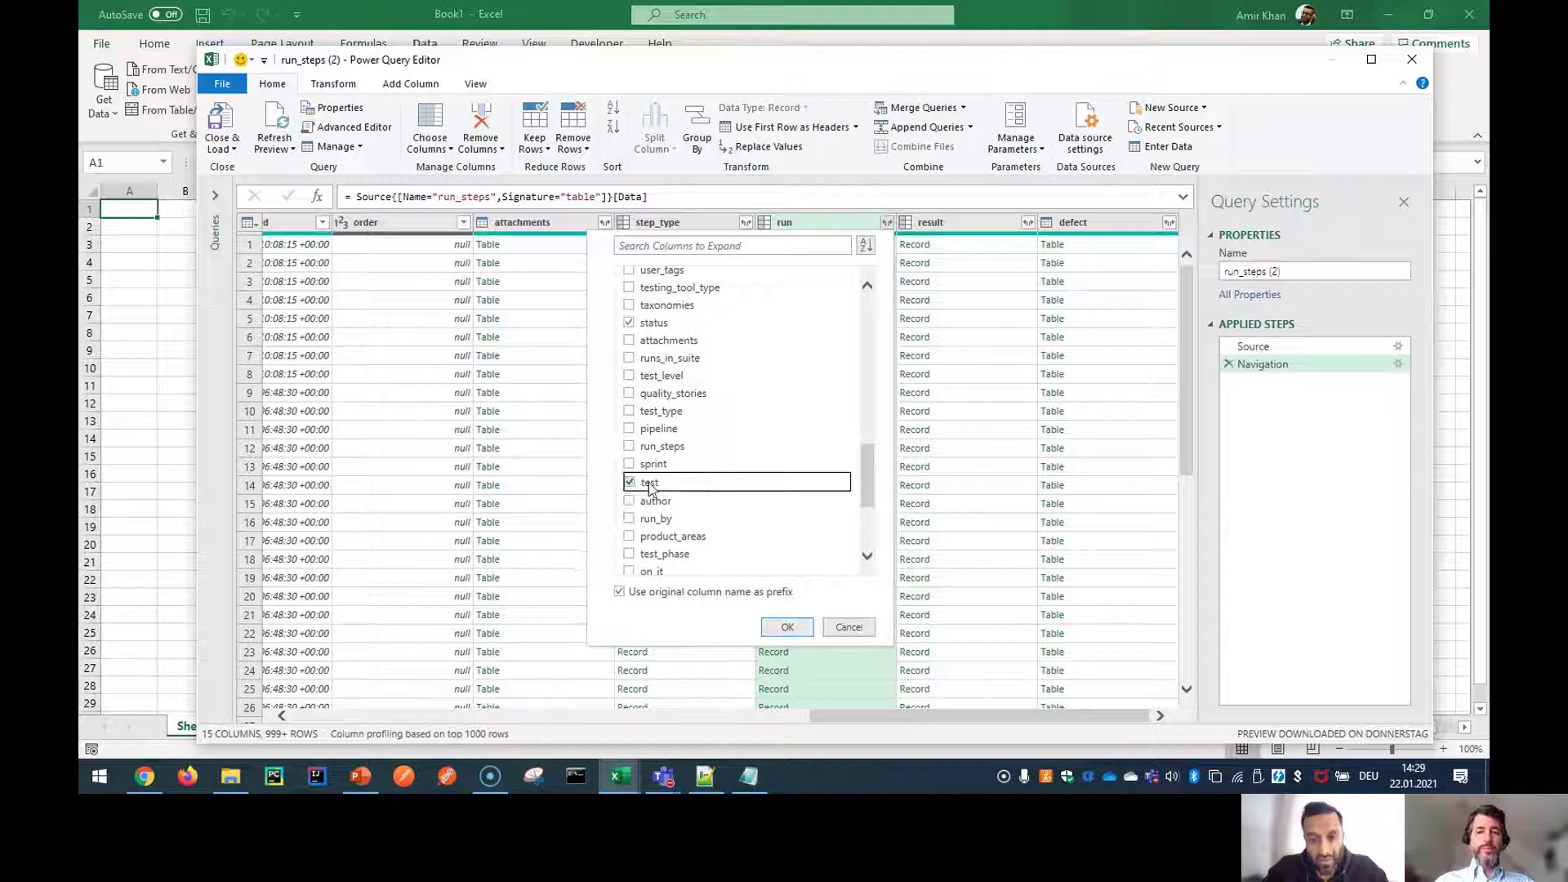
left_click(787, 628)
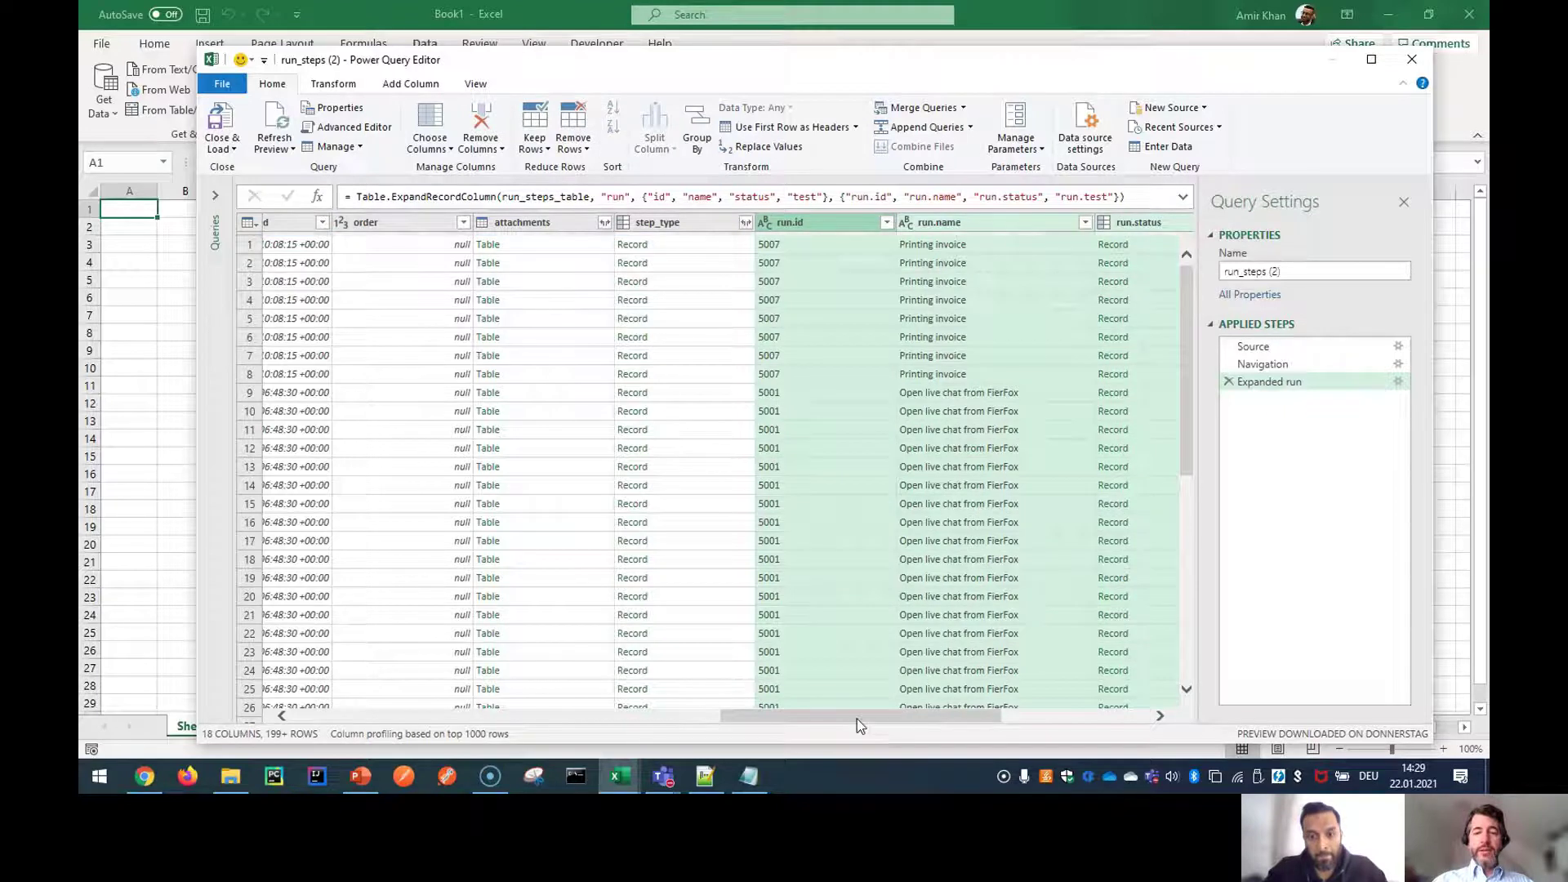
Step: Scroll the preview right to show the run.status and run.test Record columns
left_click_drag(856, 719, 978, 728)
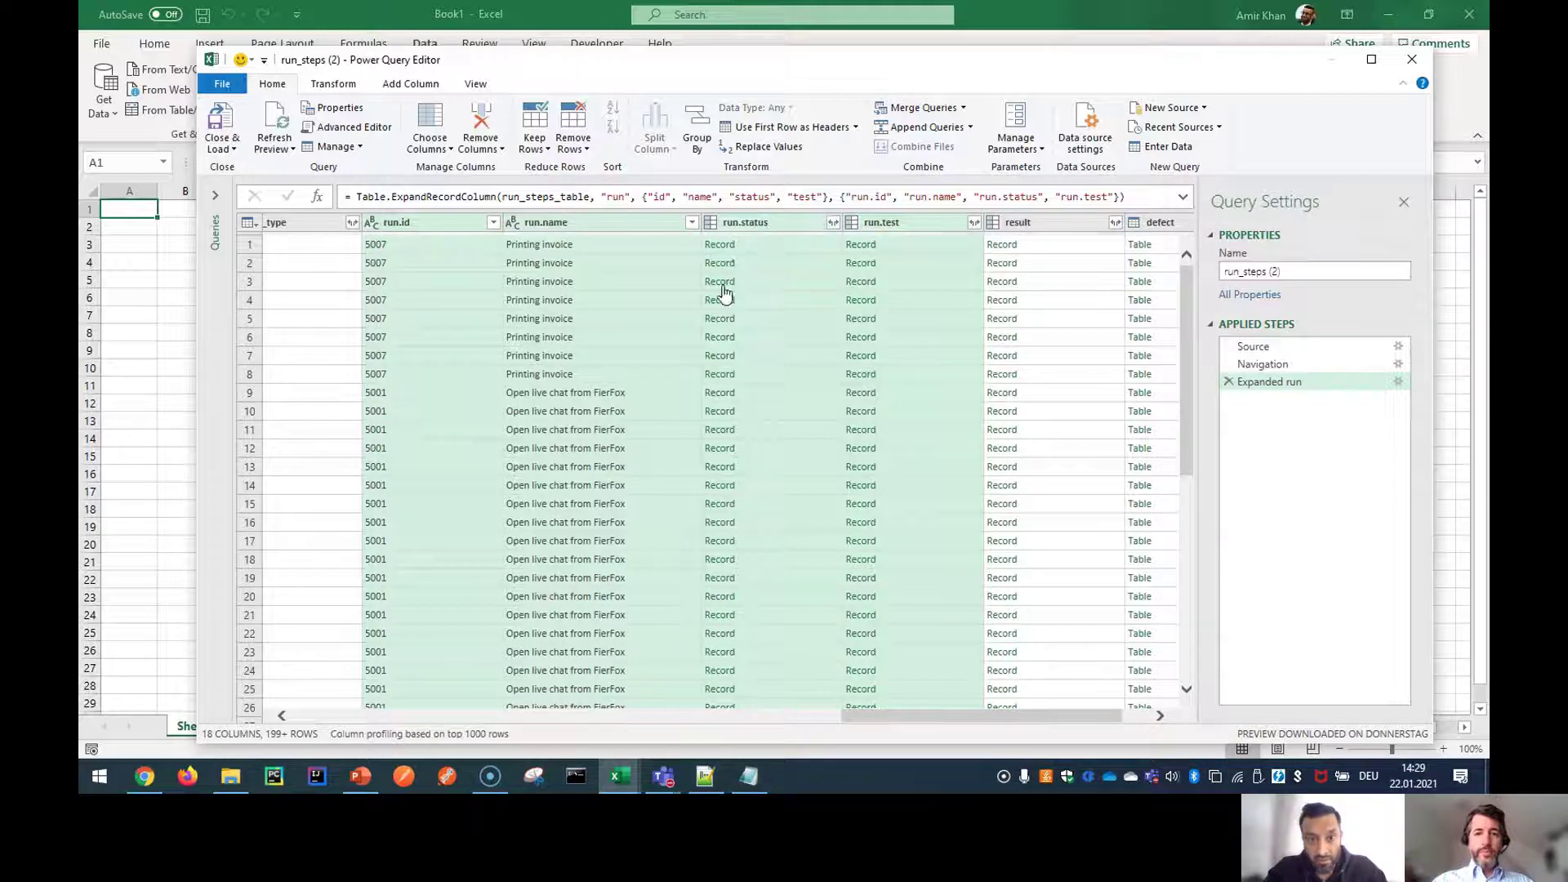
Step: Expand run.status to just its name field, creating the run.status.name column
left_click(833, 222)
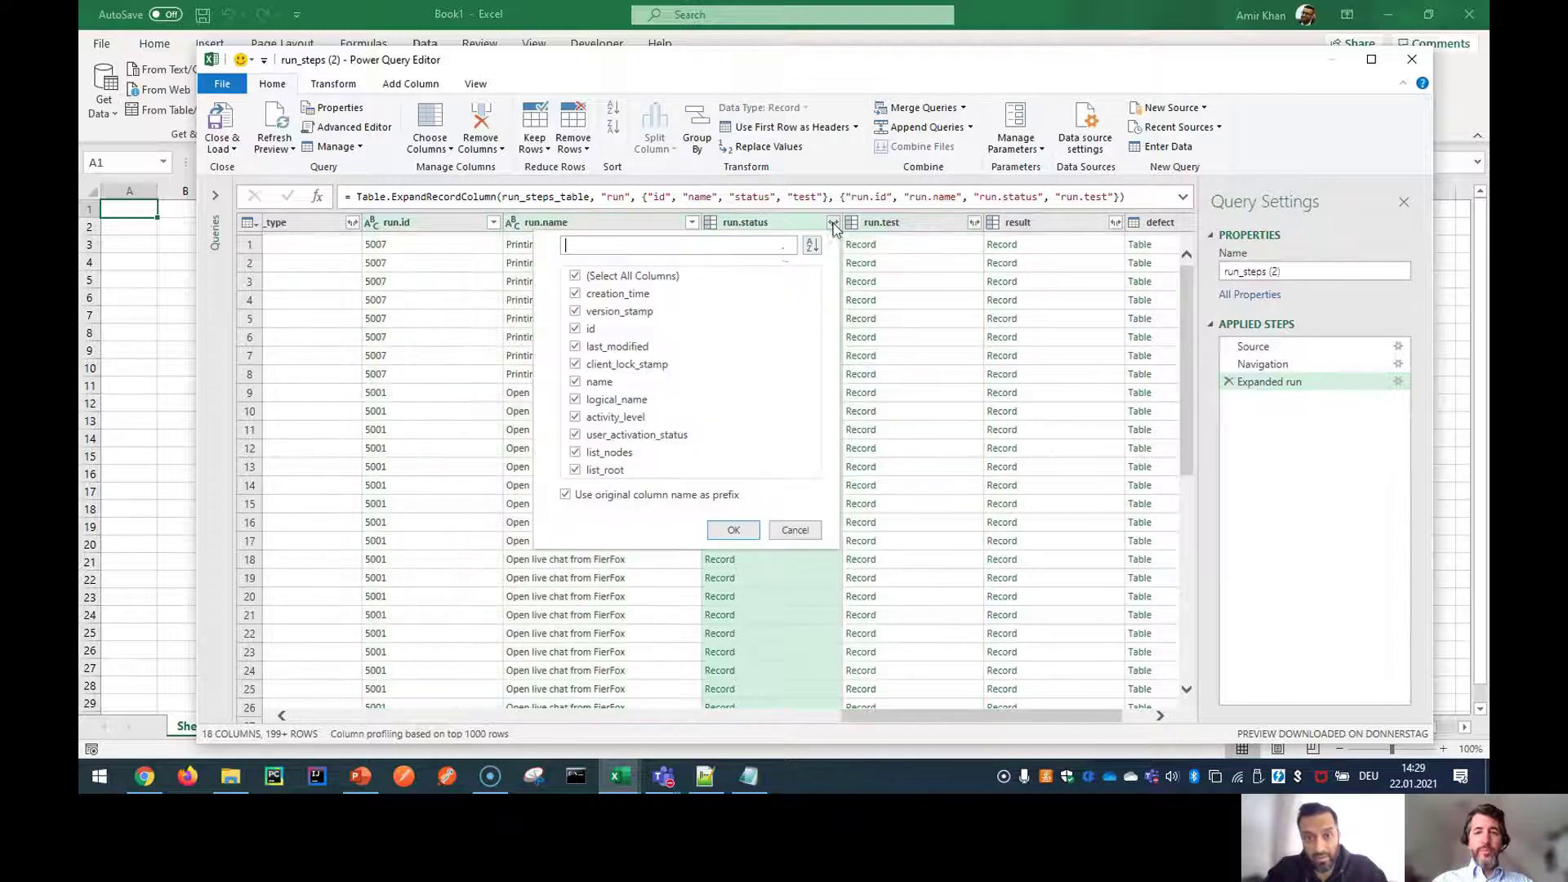
left_click(576, 276)
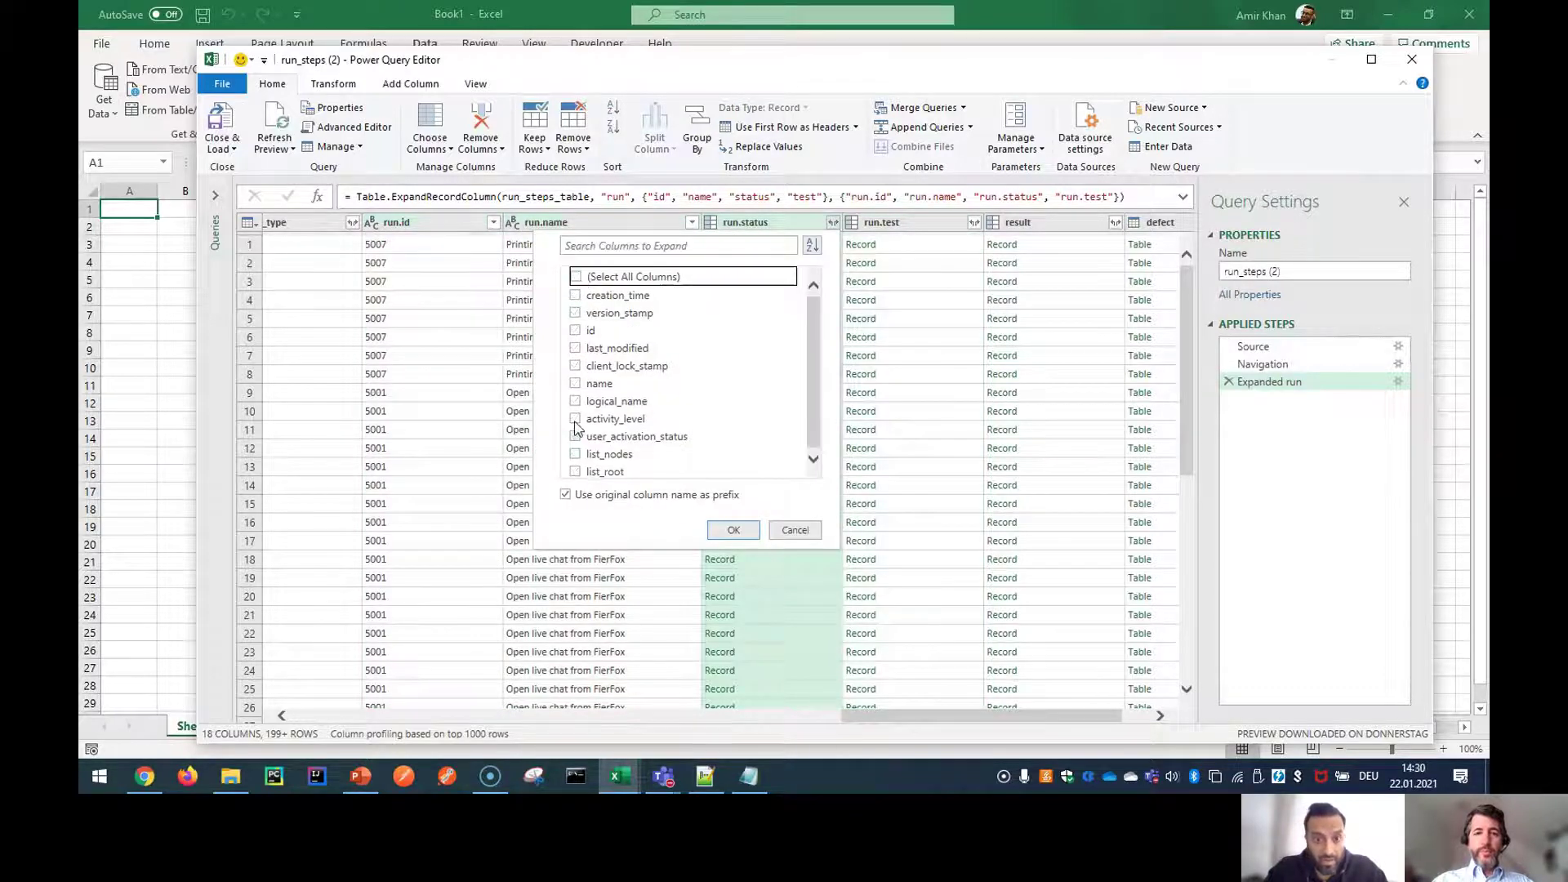
left_click(576, 383)
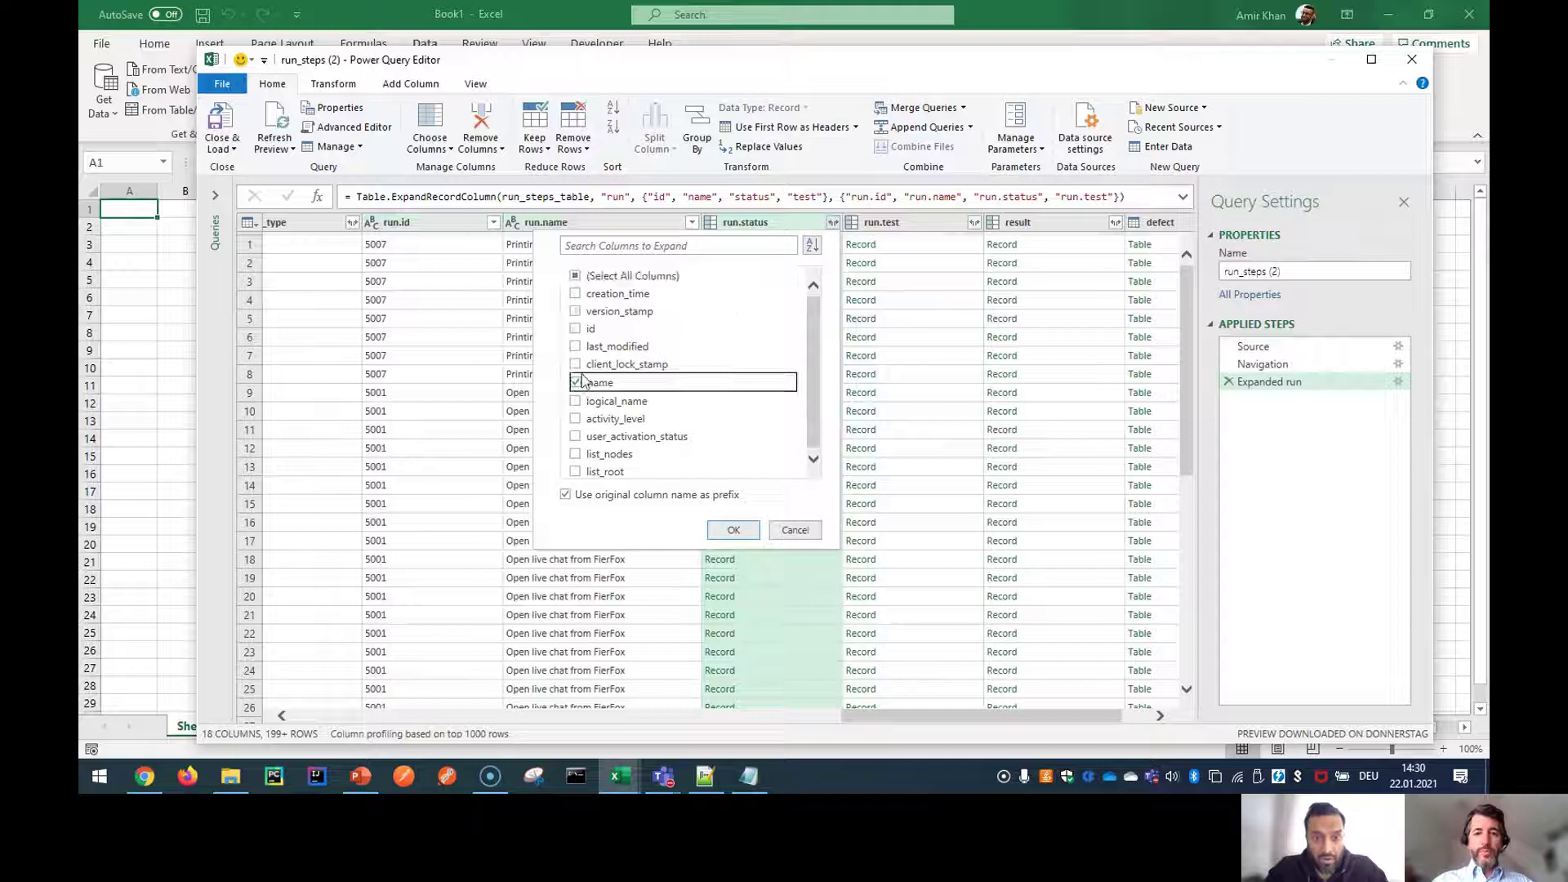
left_click(751, 531)
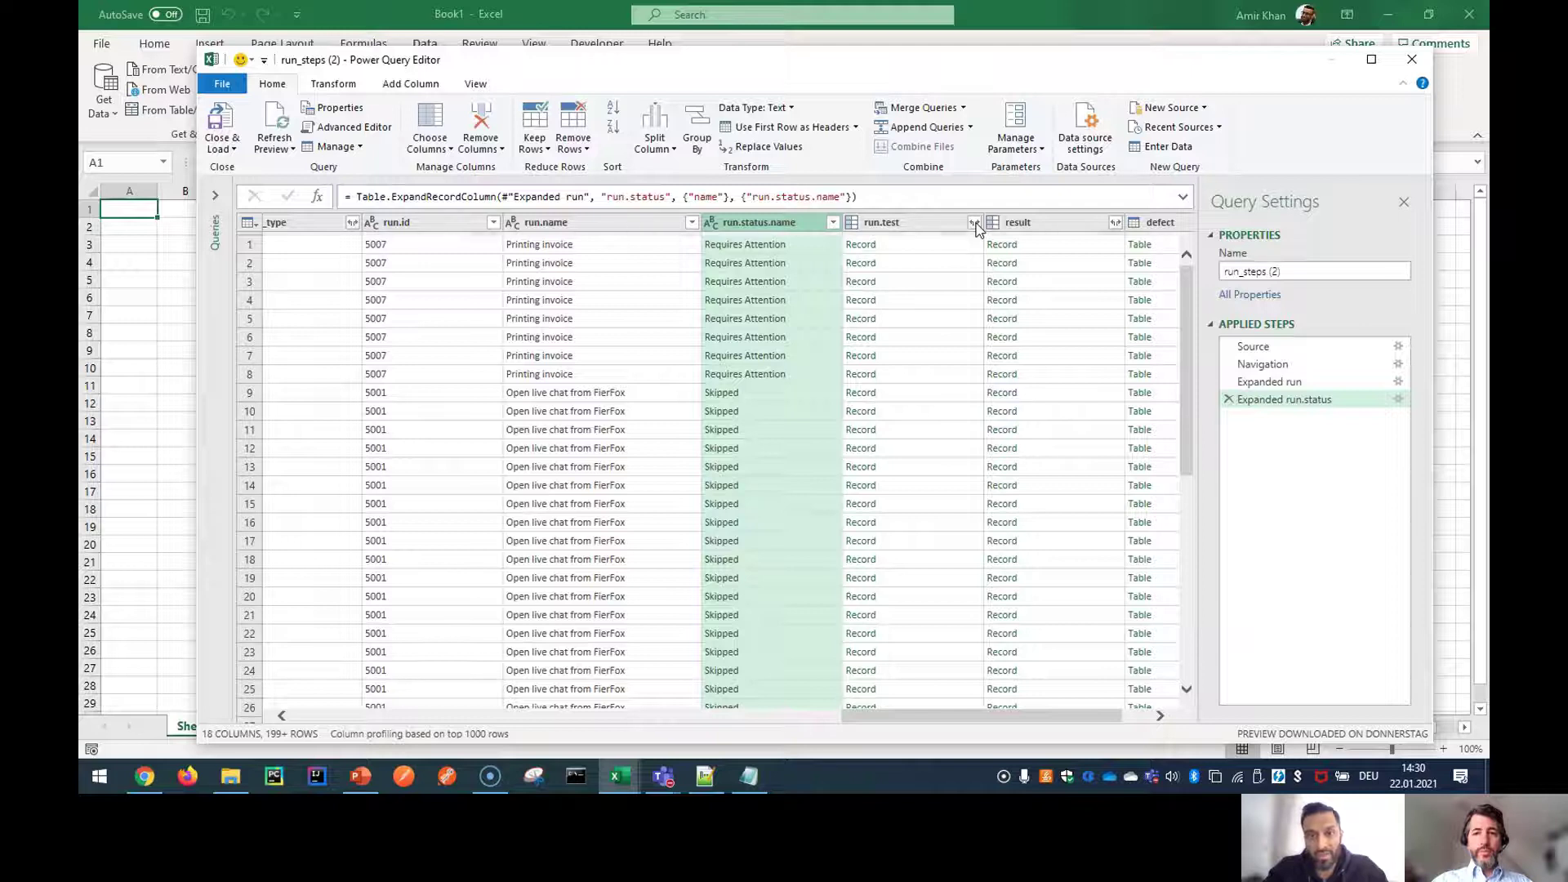
Step: Expand run.test to only its id, name, description and steps_num fields
left_click(975, 223)
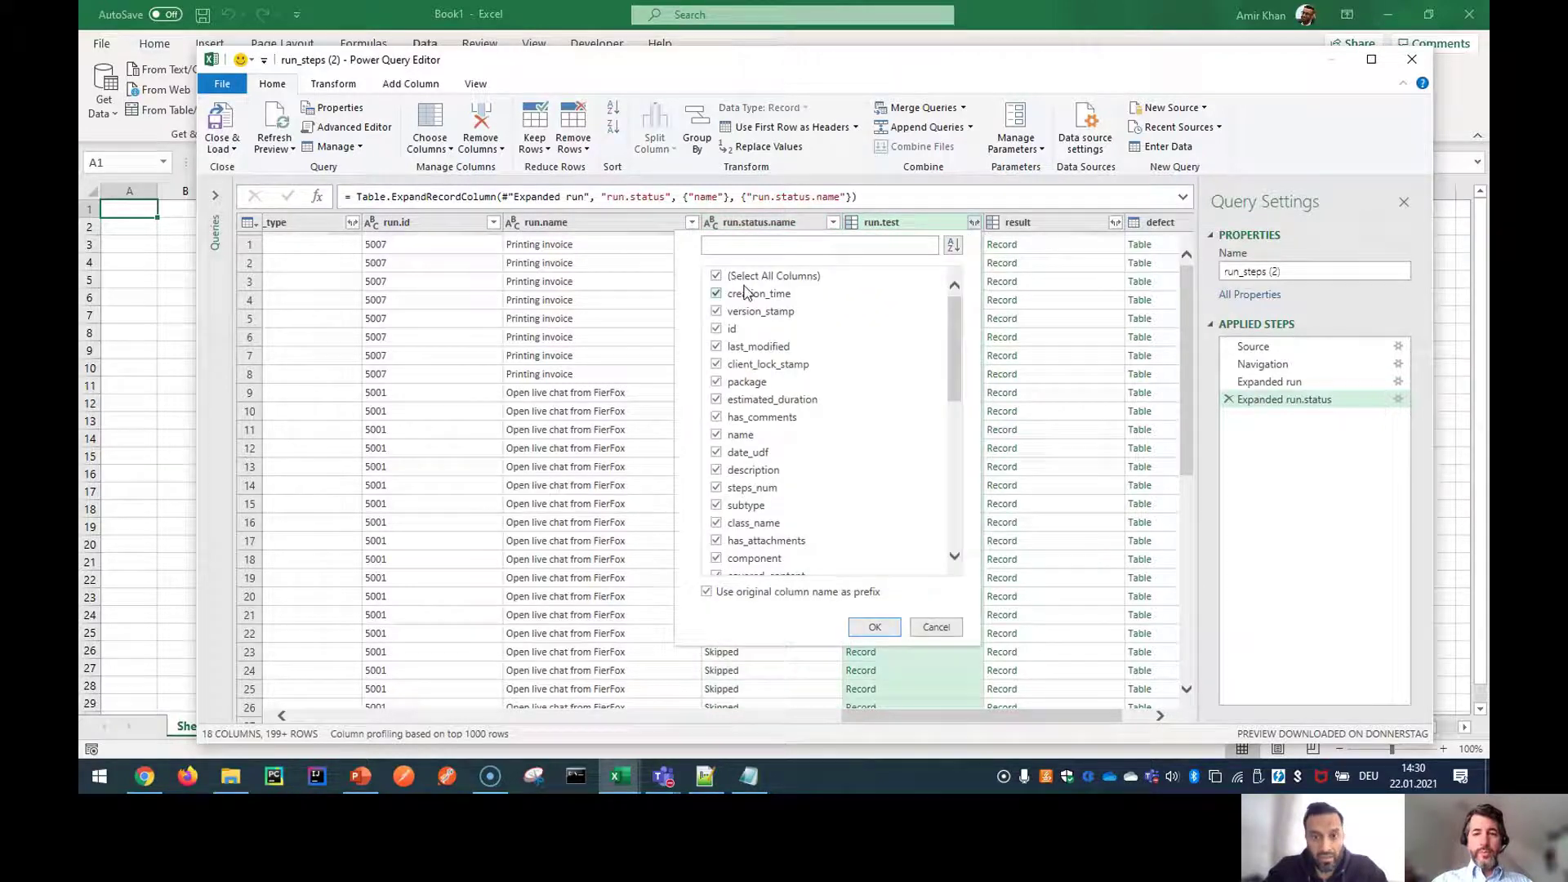
left_click(720, 277)
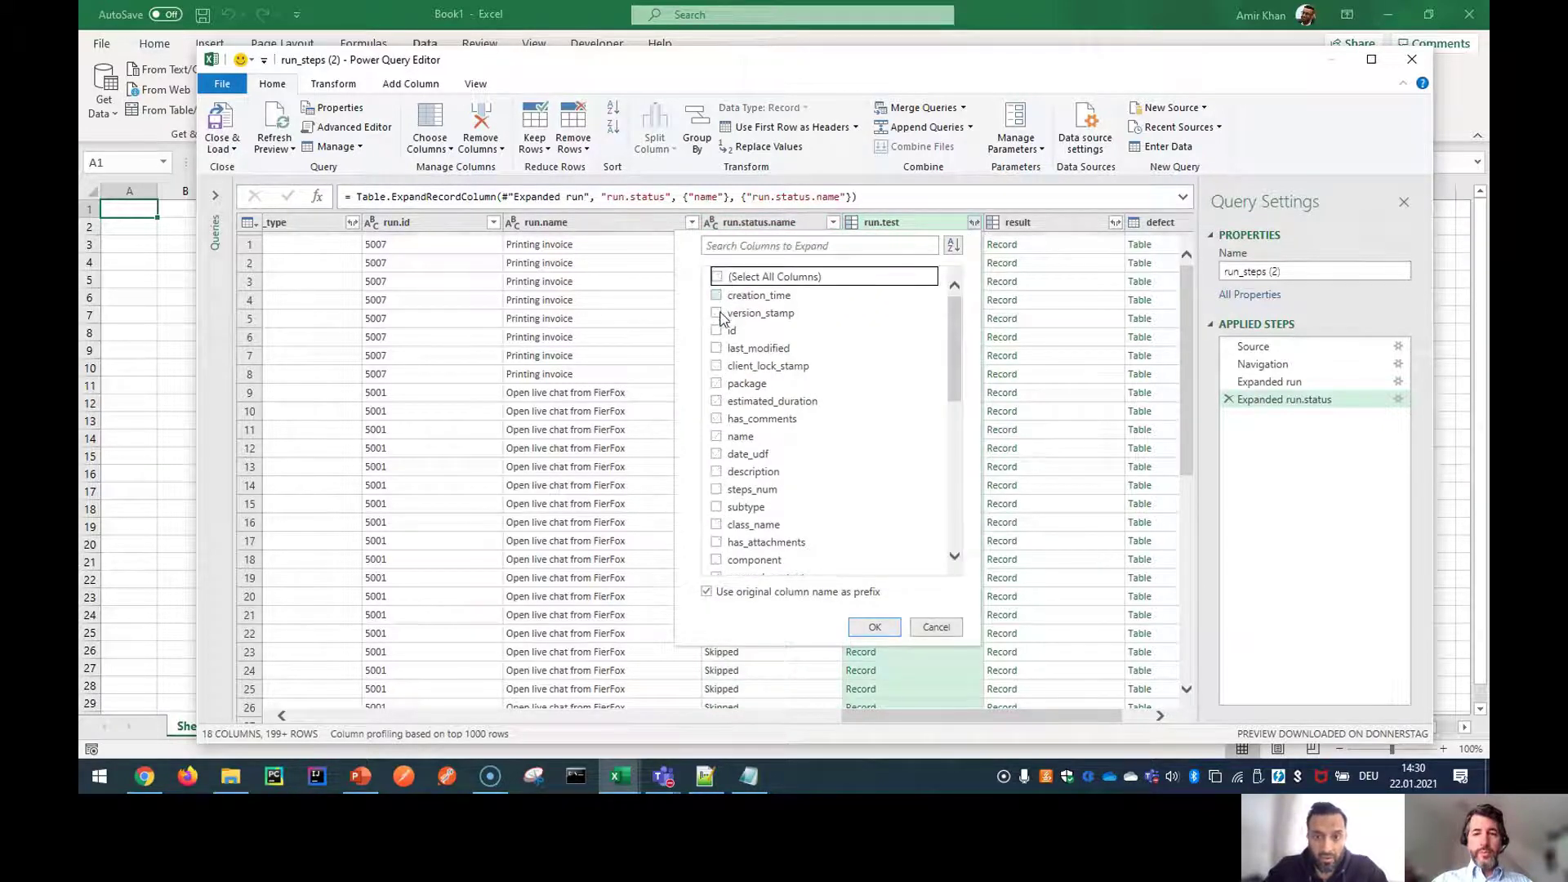
left_click(717, 329)
left_click(718, 437)
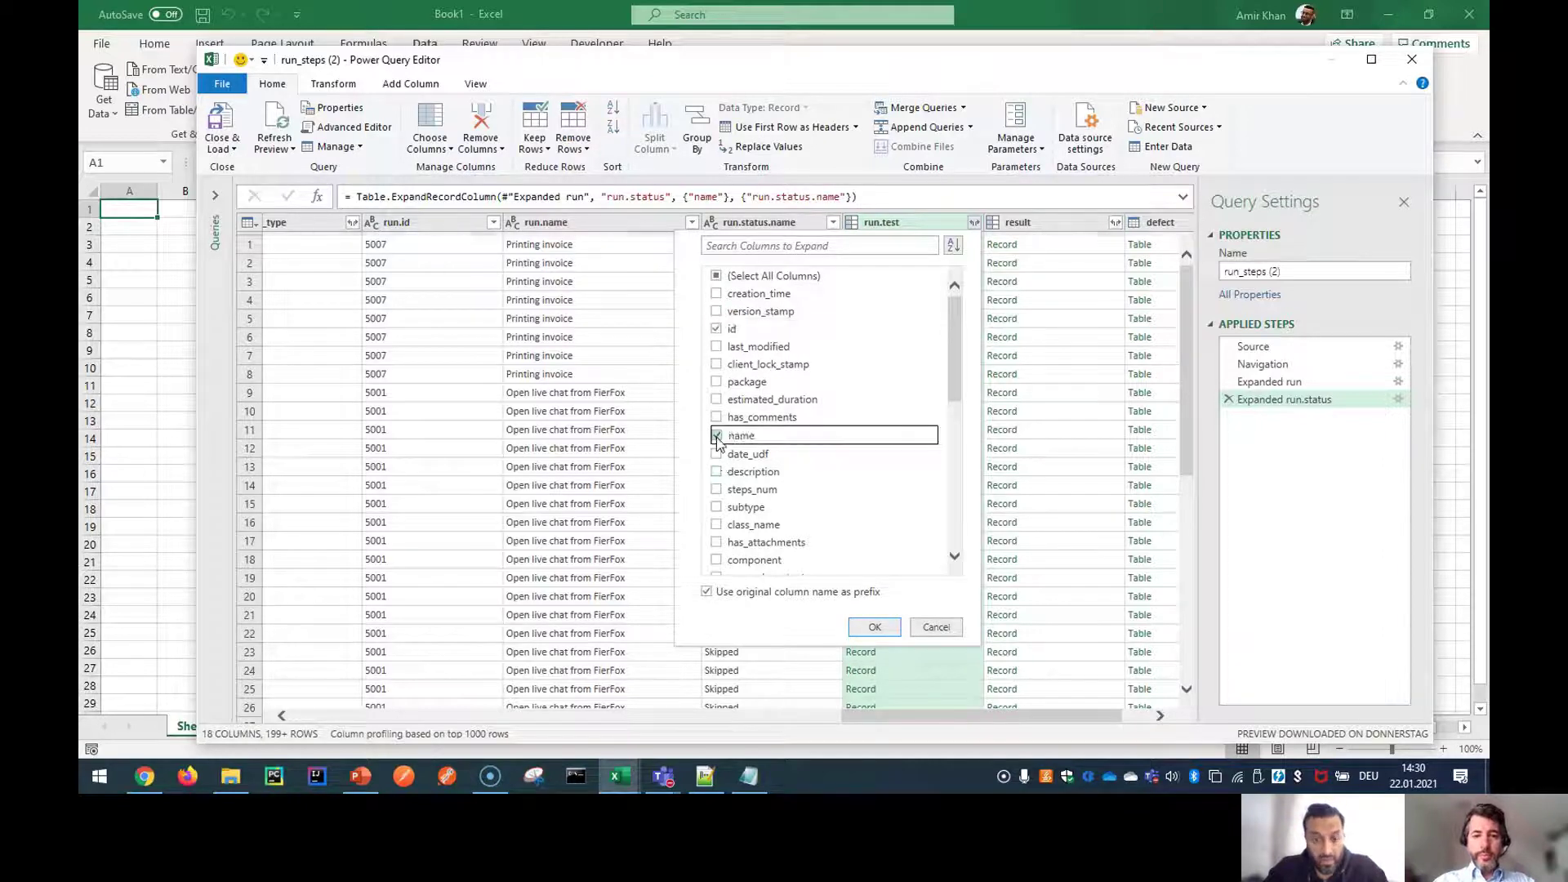
scroll(721, 437, "down", 1)
left_click(717, 426)
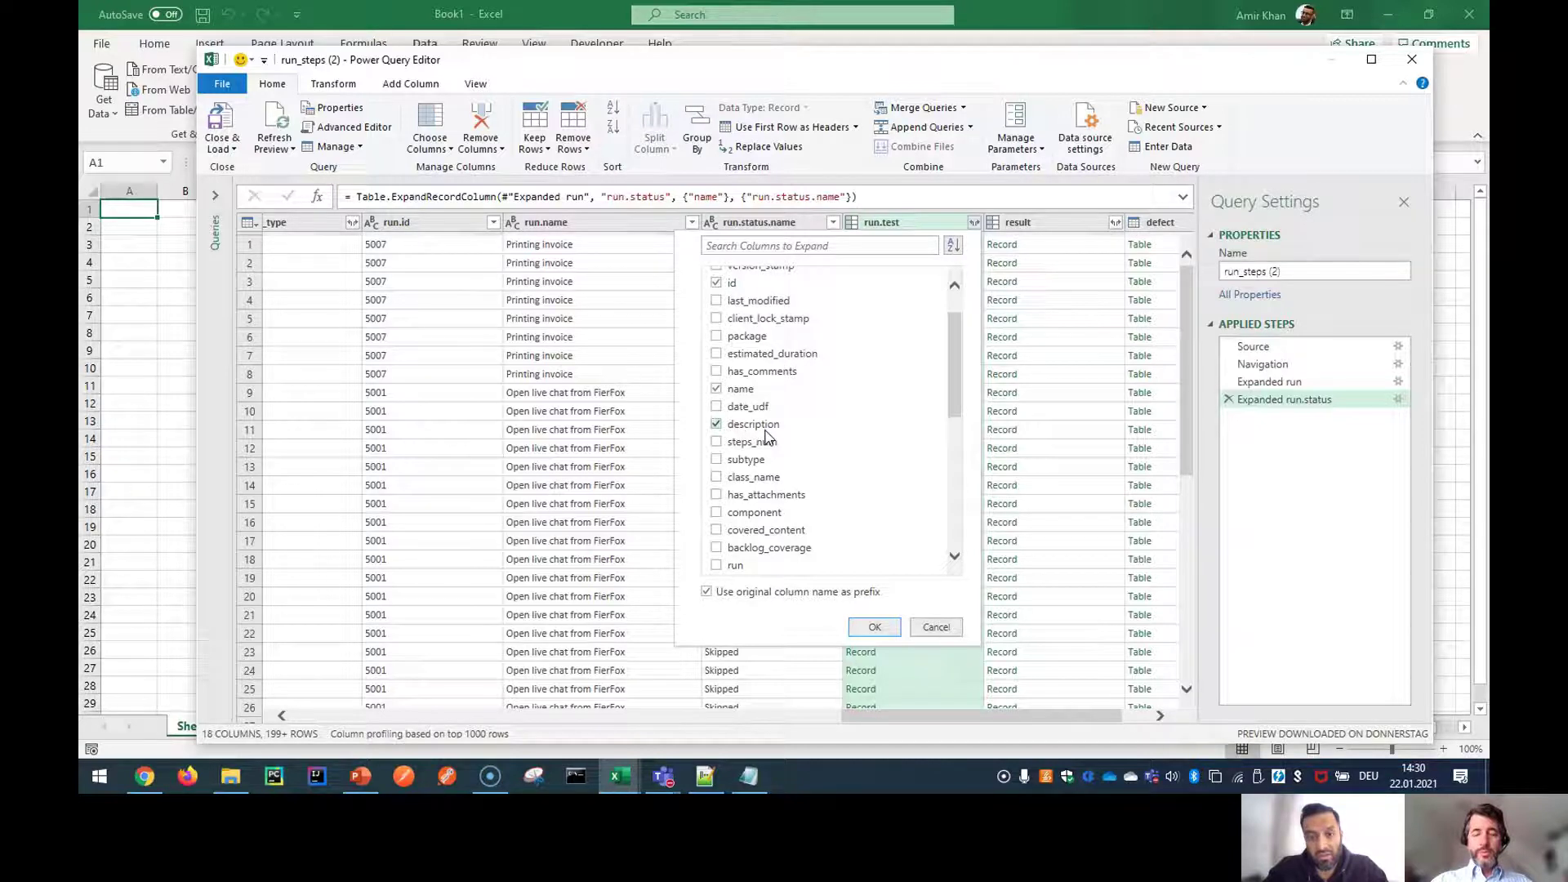
left_click(715, 443)
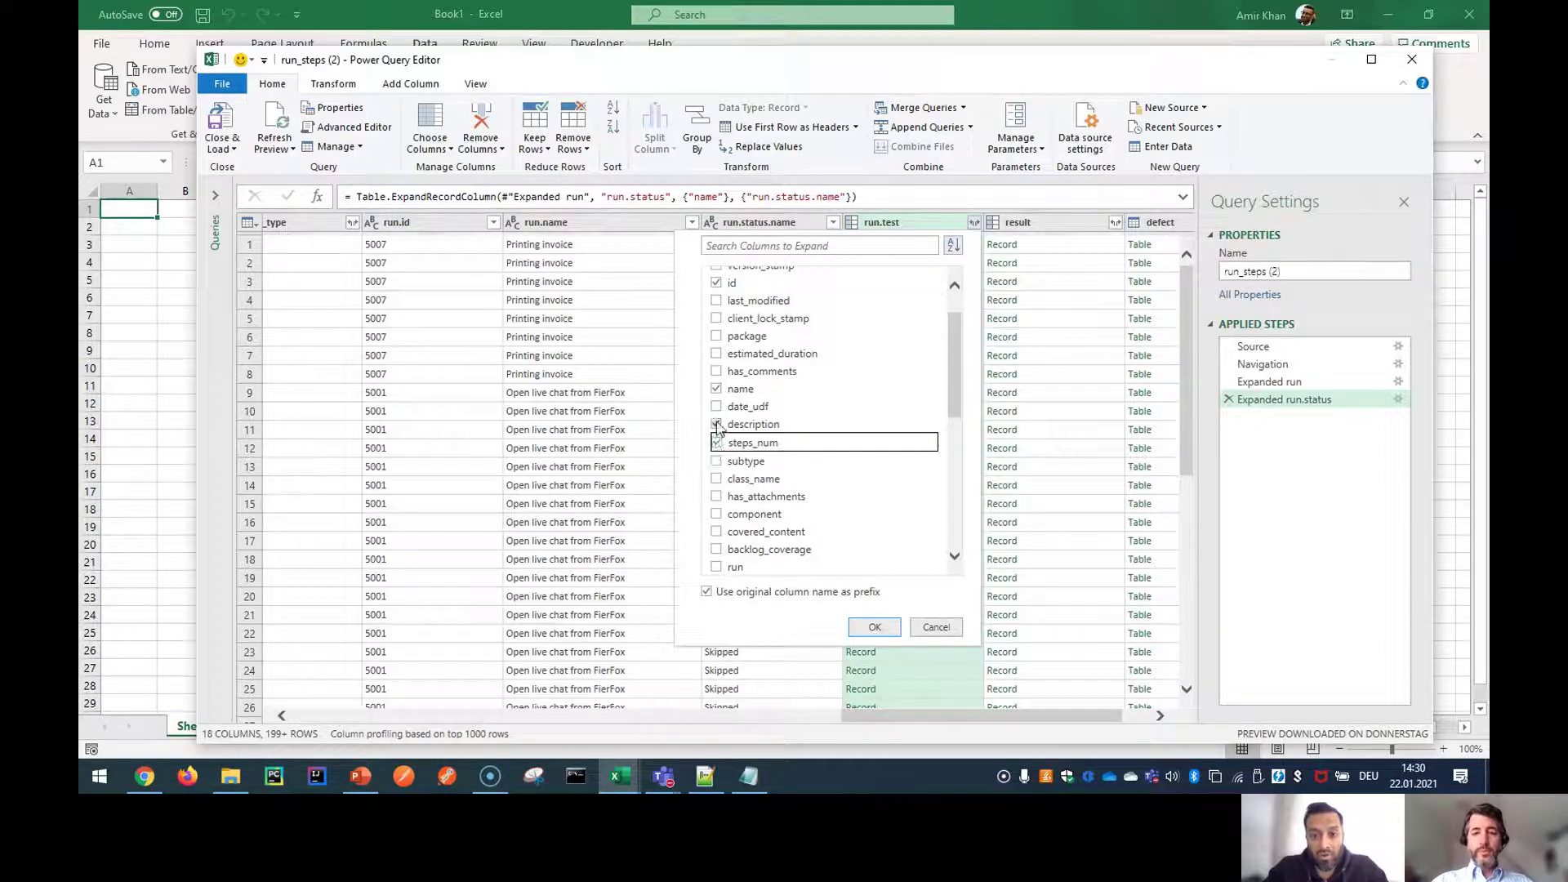
scroll(755, 441, "down", 2)
scroll(755, 522, "down", 1)
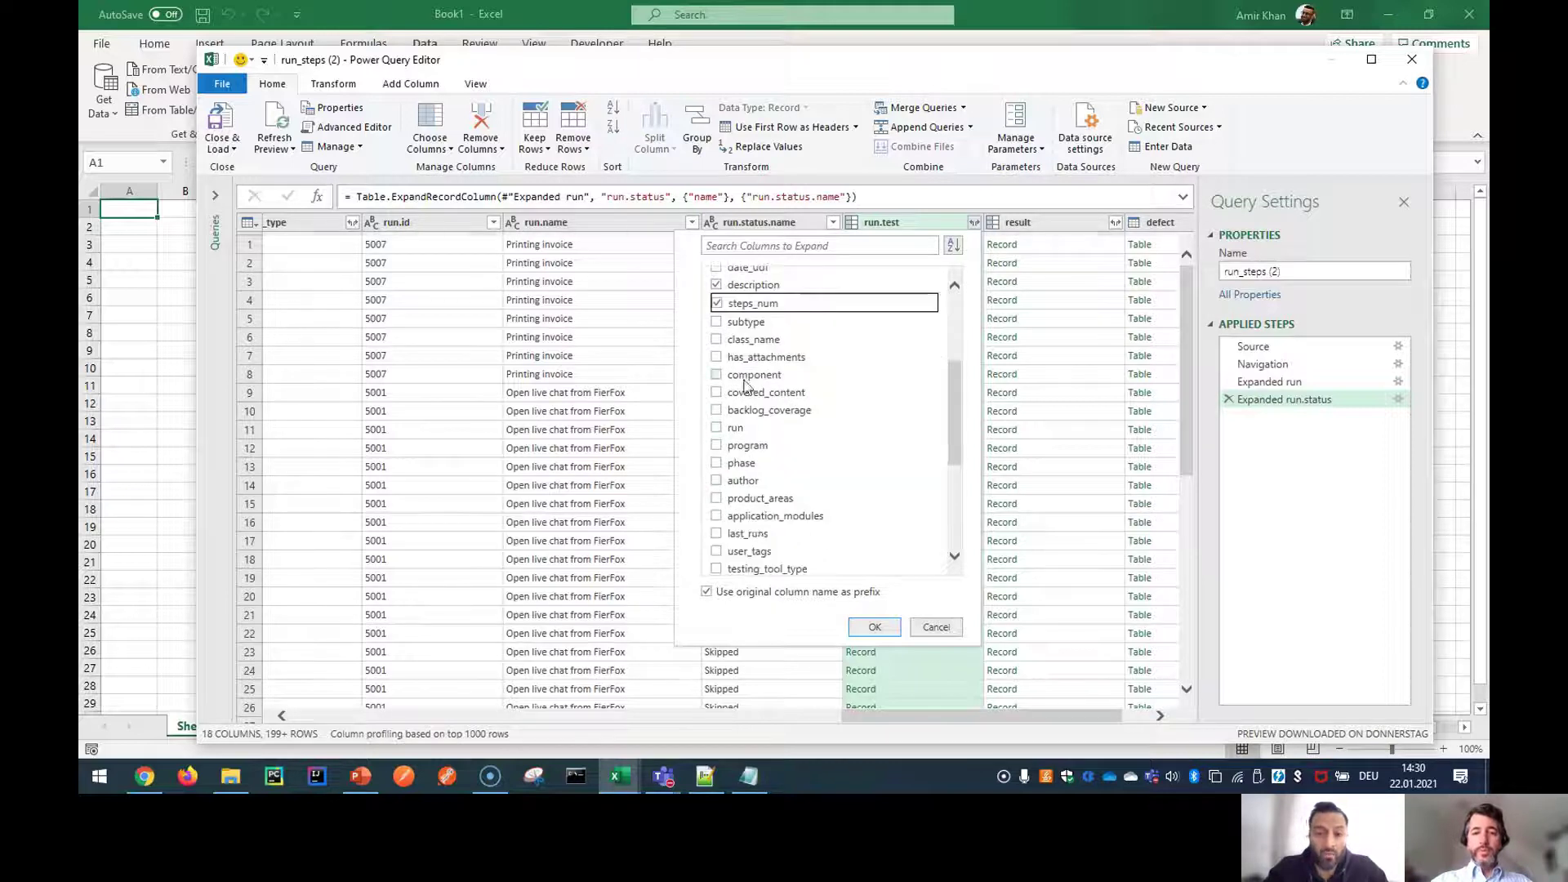
scroll(746, 432, "down", 2)
scroll(746, 437, "down", 2)
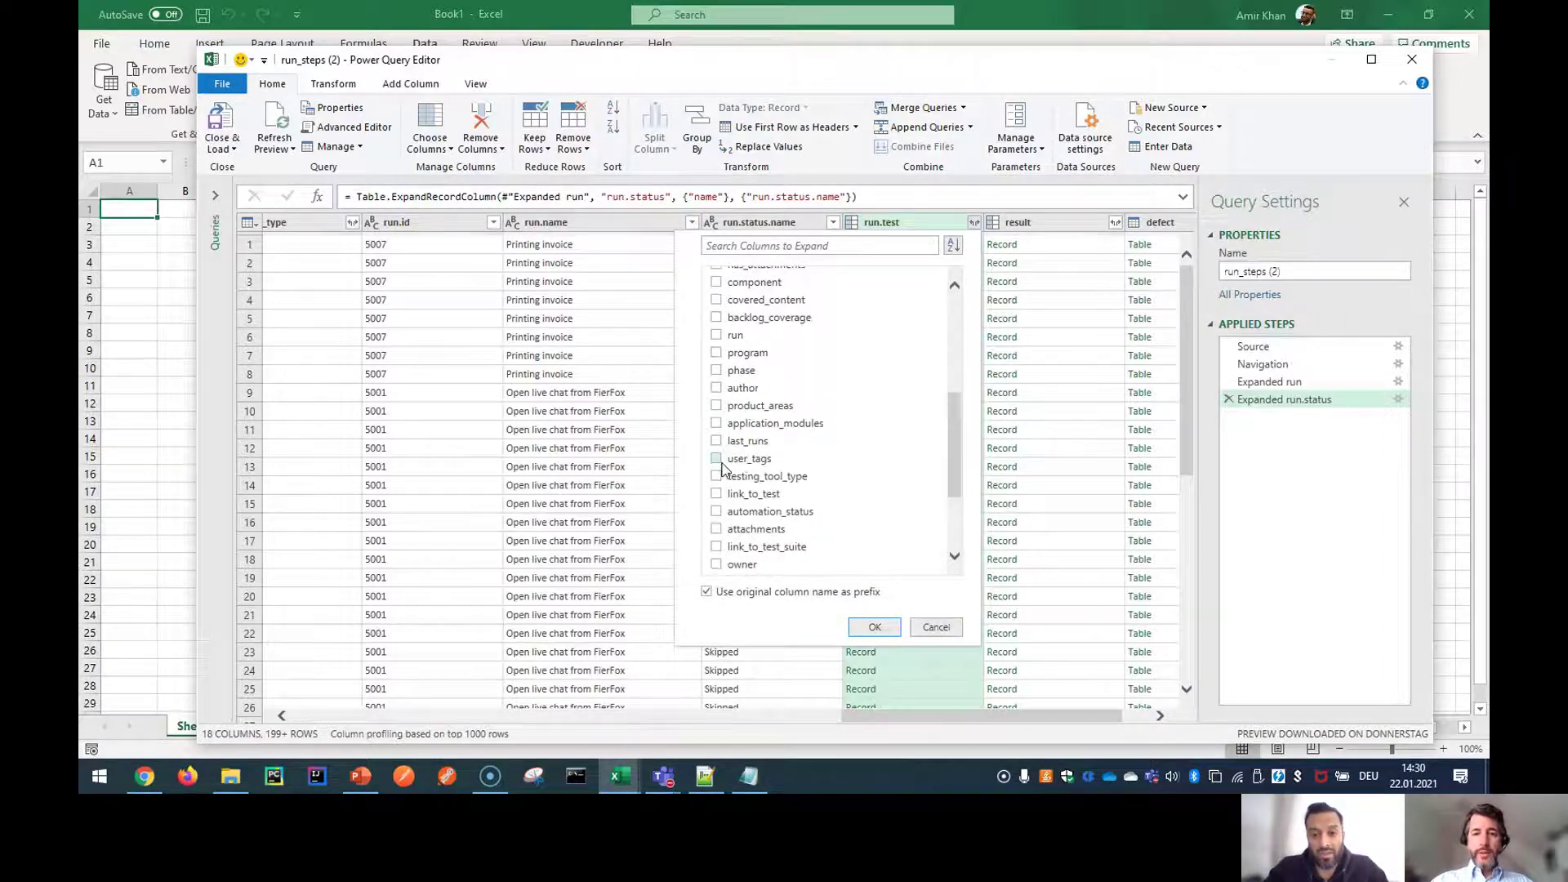
scroll(723, 470, "down", 2)
scroll(797, 523, "up", 4)
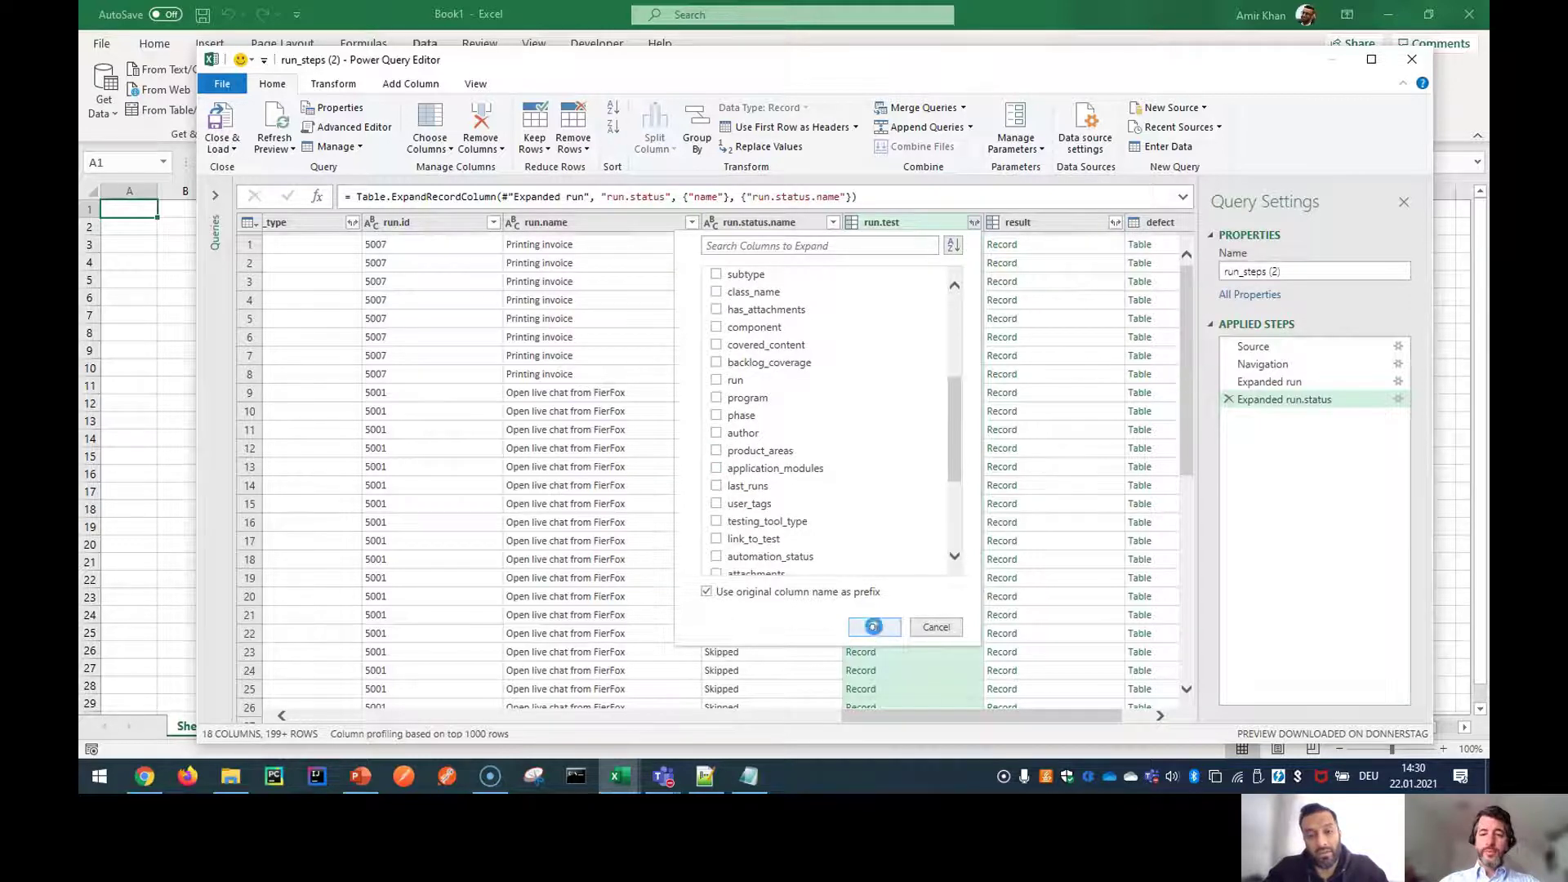
left_click(874, 627)
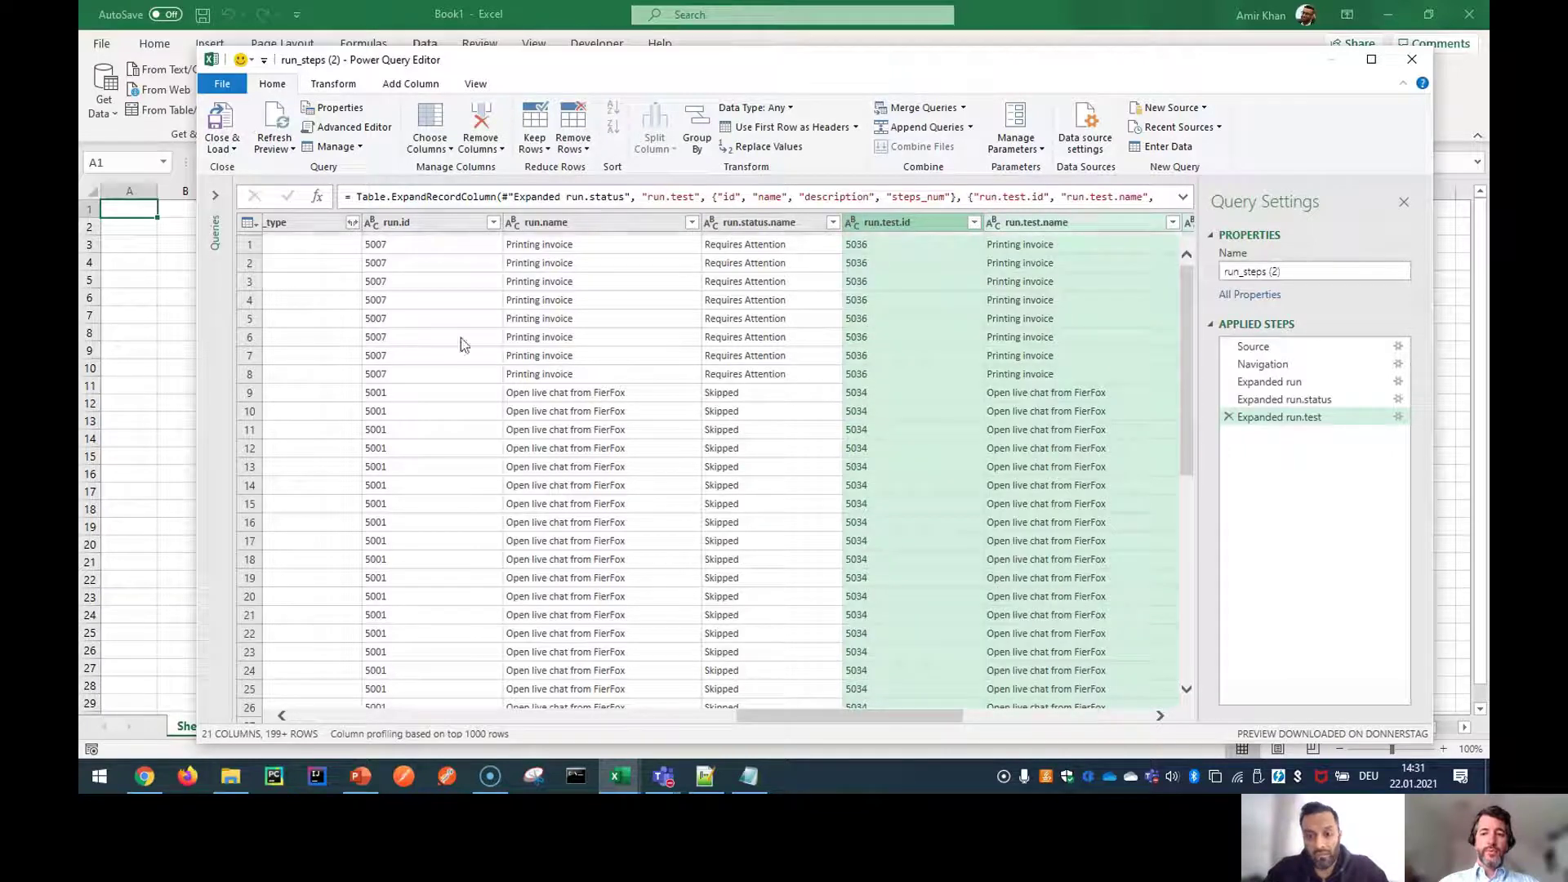
Step: Scroll the preview right to reveal the run.test.id through run.test.steps_num columns
left_click_drag(820, 719, 966, 725)
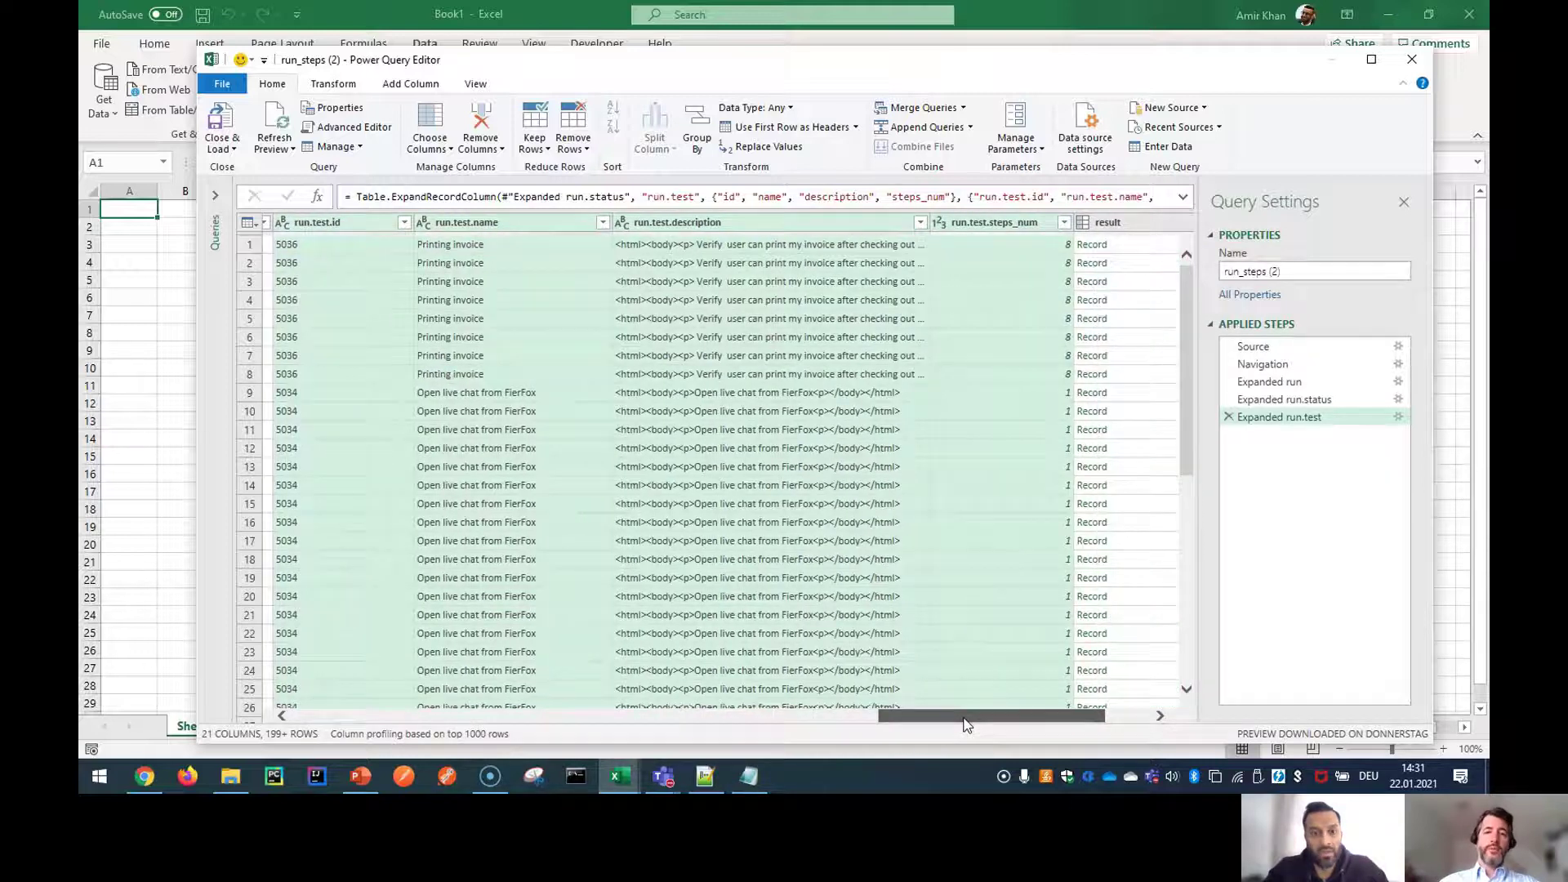
Step: Close & Load the run_steps query into a Sheet3 table, then hide the Queries & Connections pane
left_click(231, 118)
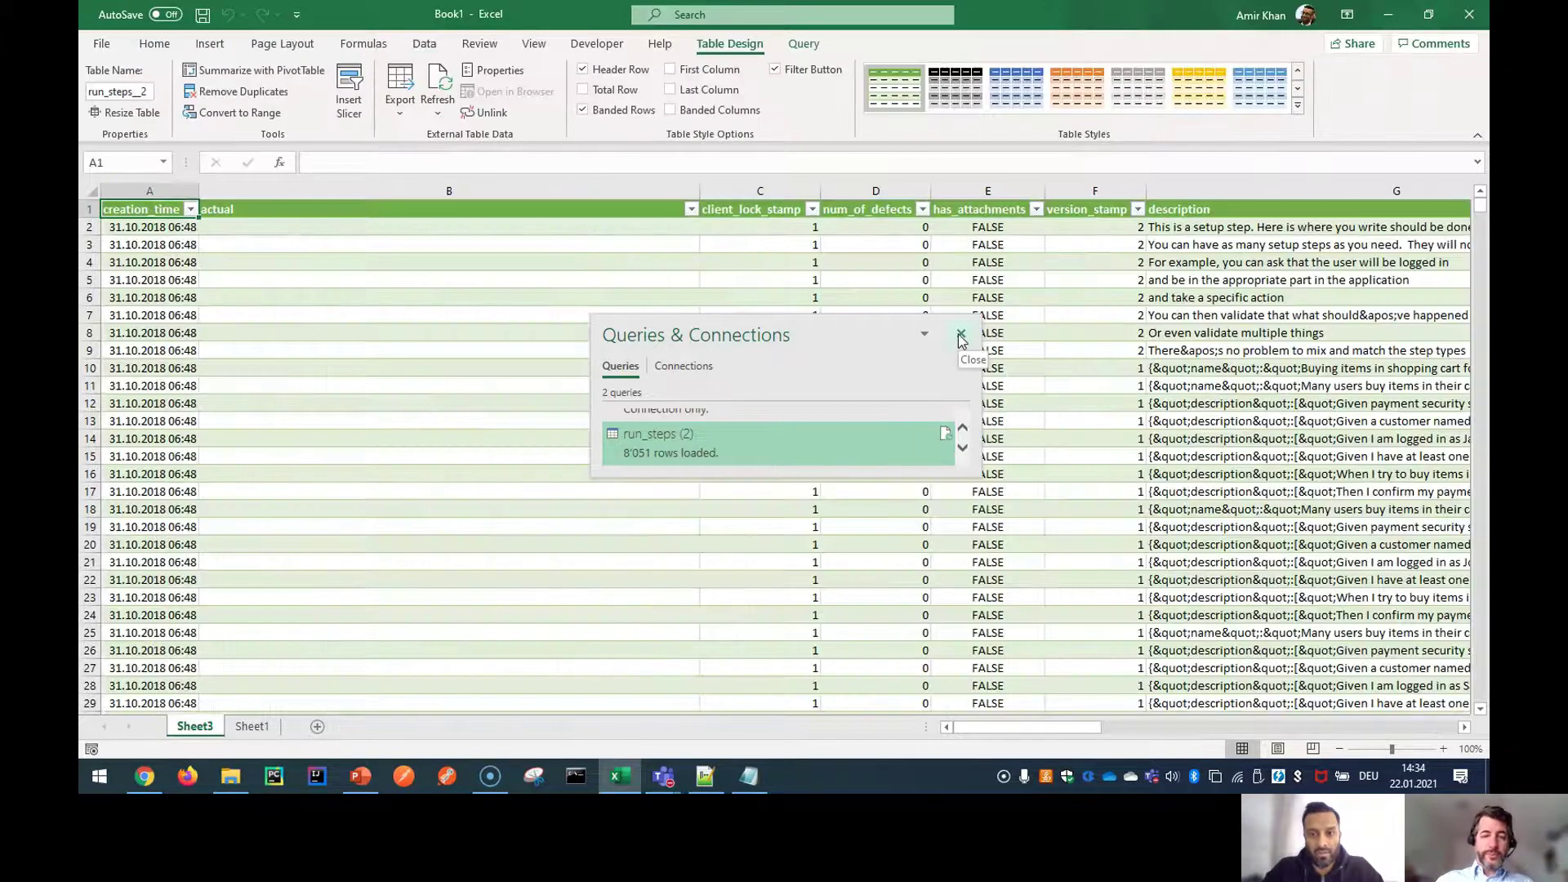
left_click(960, 333)
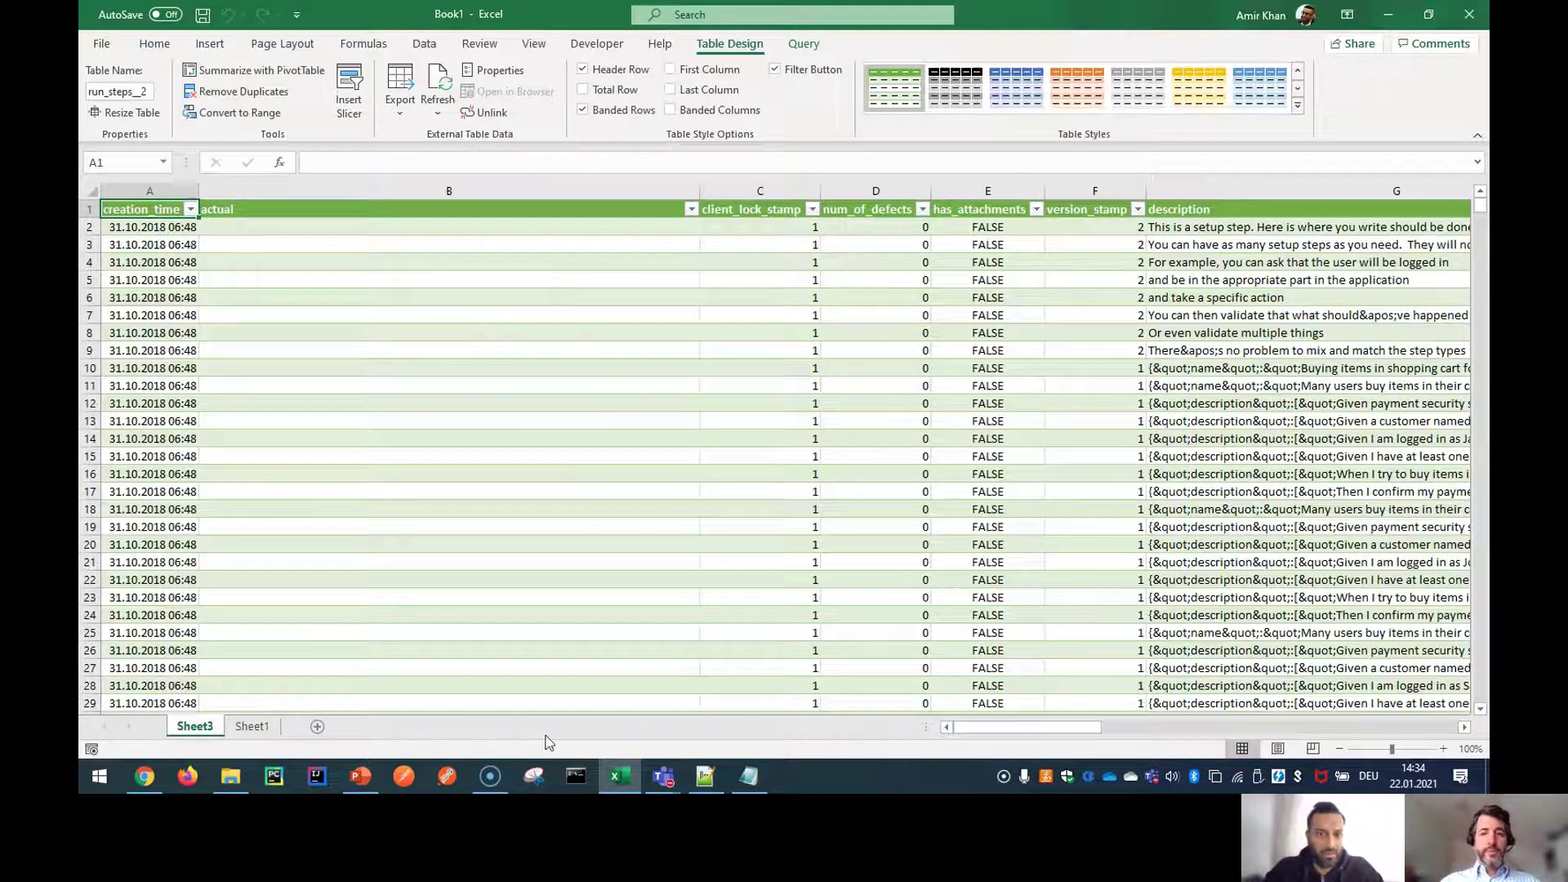
mouse_move(992, 728)
left_mouse_down()
mouse_move(1340, 729)
mouse_move(971, 729)
left_mouse_up()
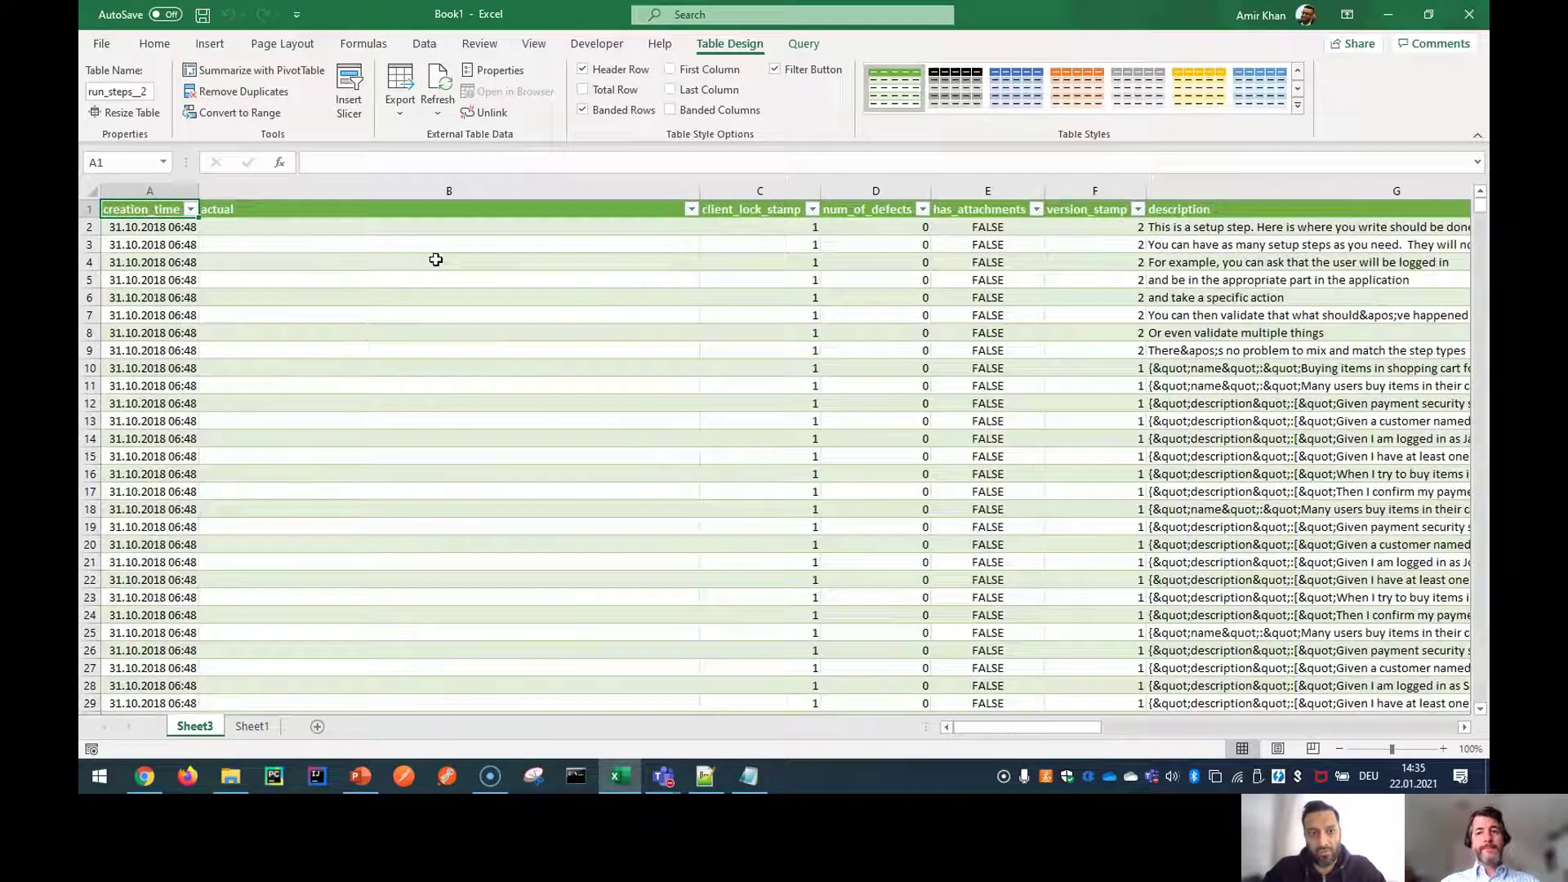